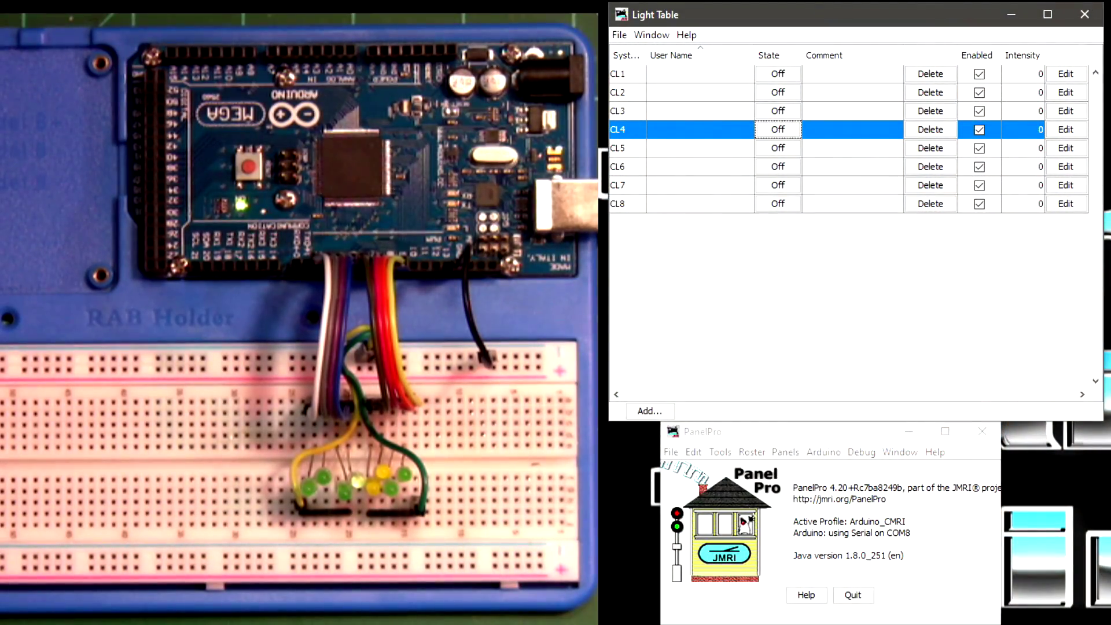
# - Switch lights CL1–CL4 on in turn, then switch them back off in reverse order
pyautogui.click(778, 75)
pyautogui.click(780, 95)
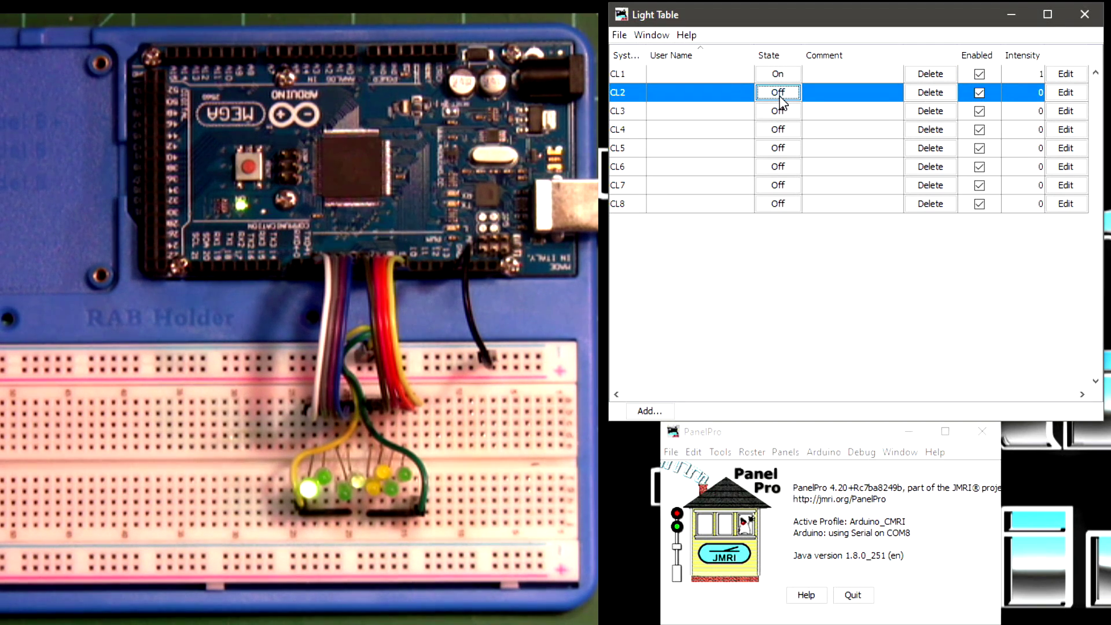
pyautogui.click(775, 117)
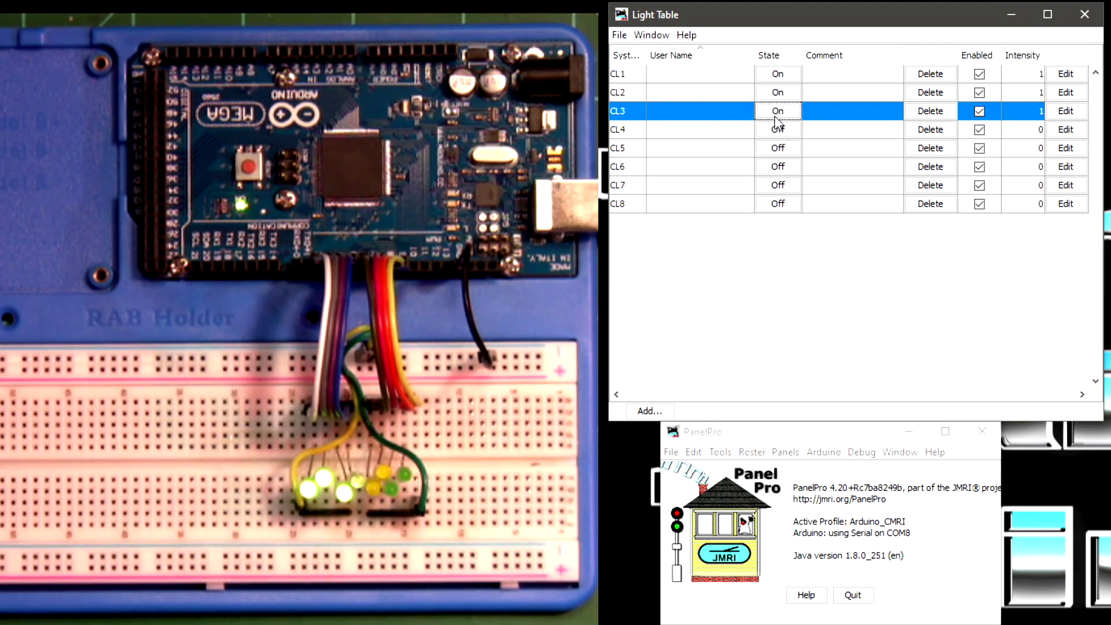
pyautogui.click(776, 135)
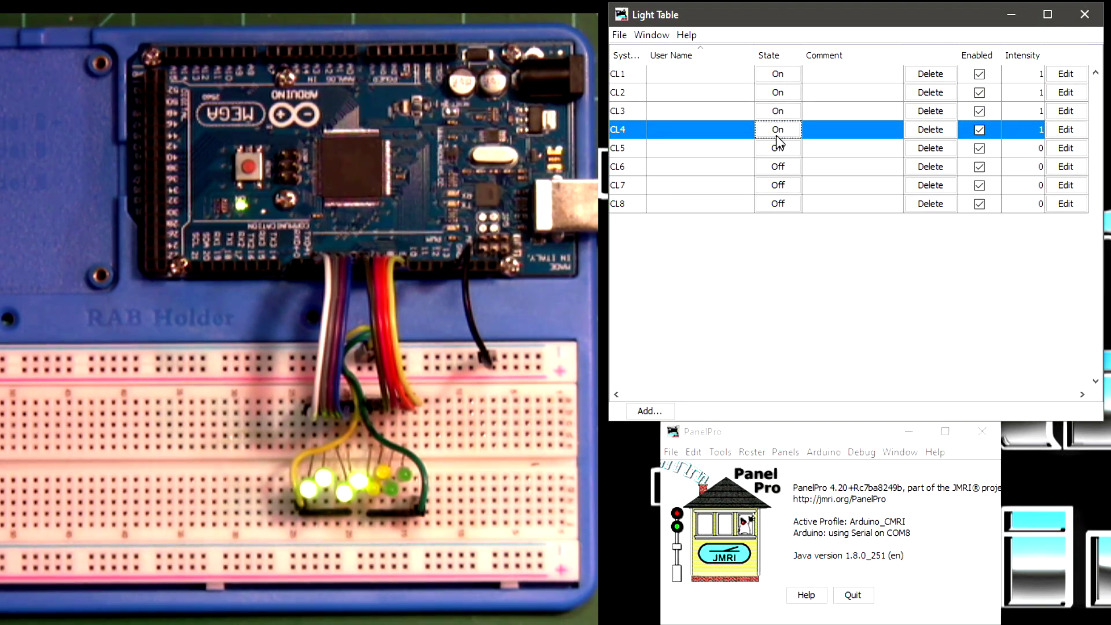
pyautogui.click(777, 135)
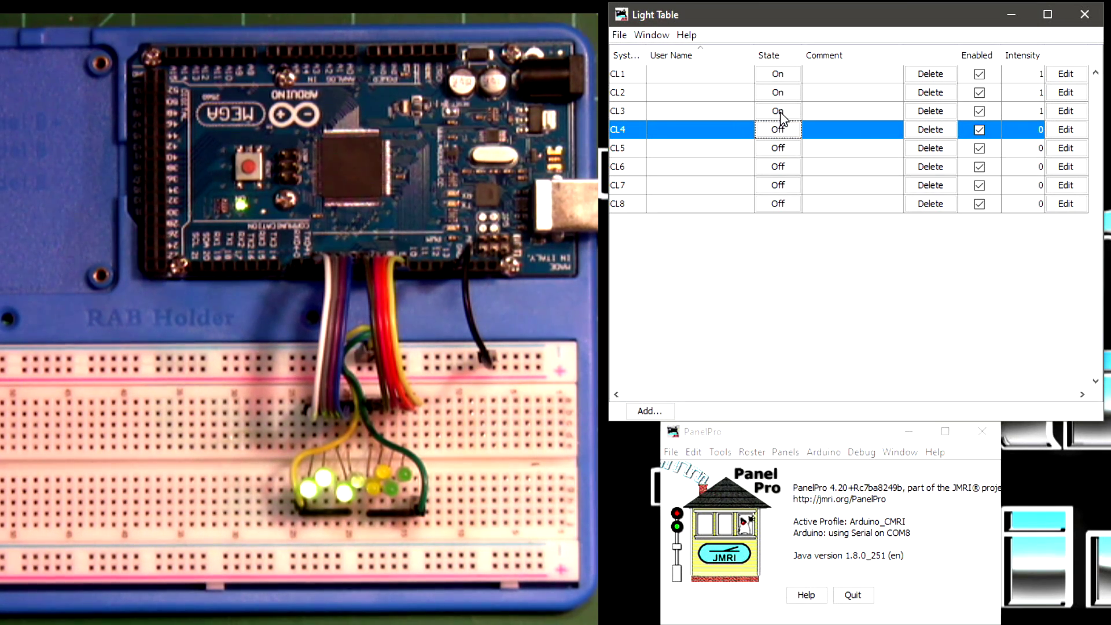
pyautogui.click(781, 115)
pyautogui.click(781, 92)
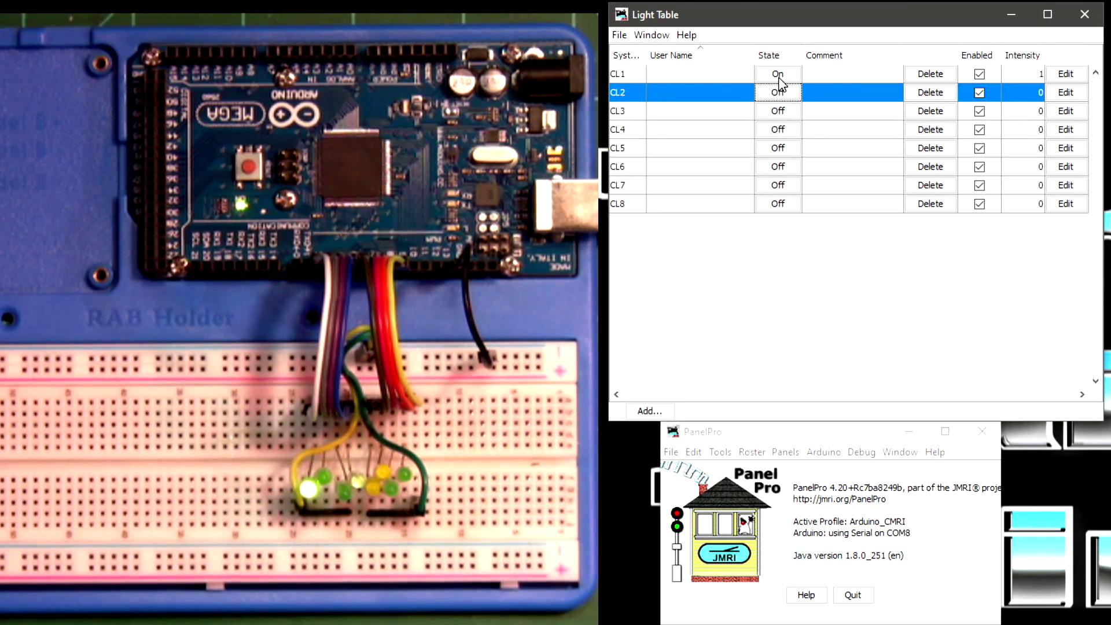
pyautogui.click(779, 75)
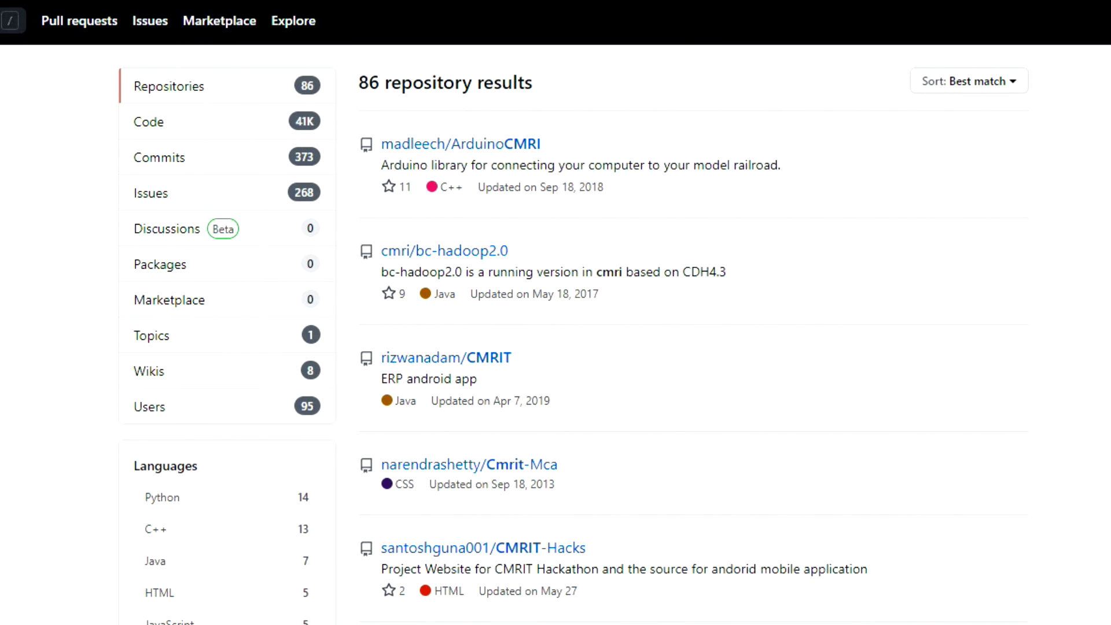
# - Open the ArduinoCMRI repository, read through its README, and show its Code download options
pyautogui.click(468, 149)
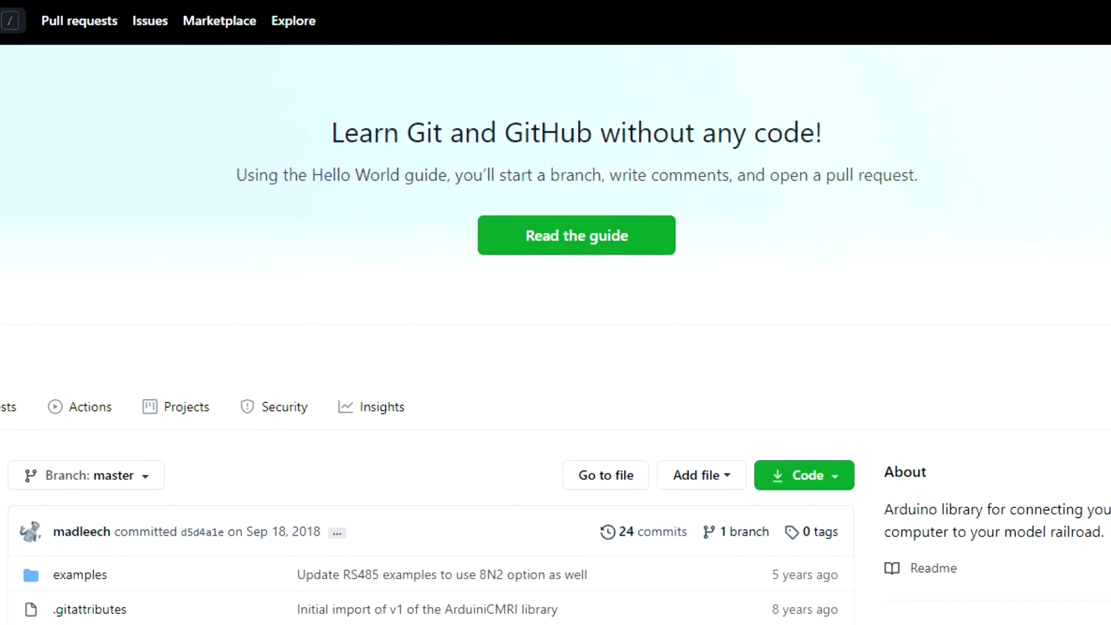
pyautogui.scroll(-8, 556, 312)
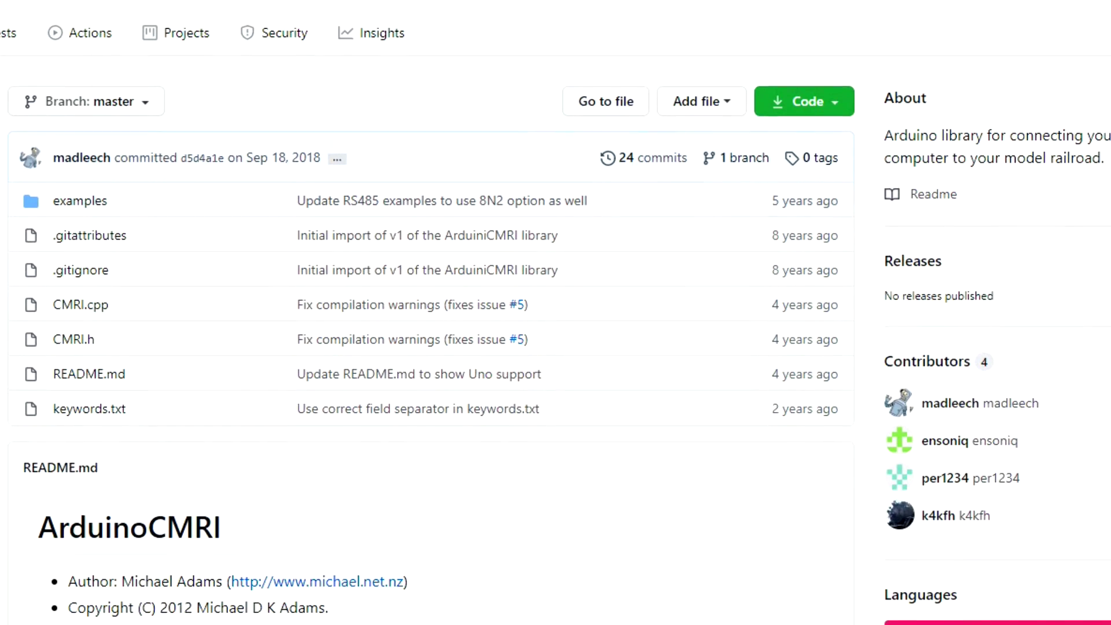
pyautogui.scroll(-6, 555, 313)
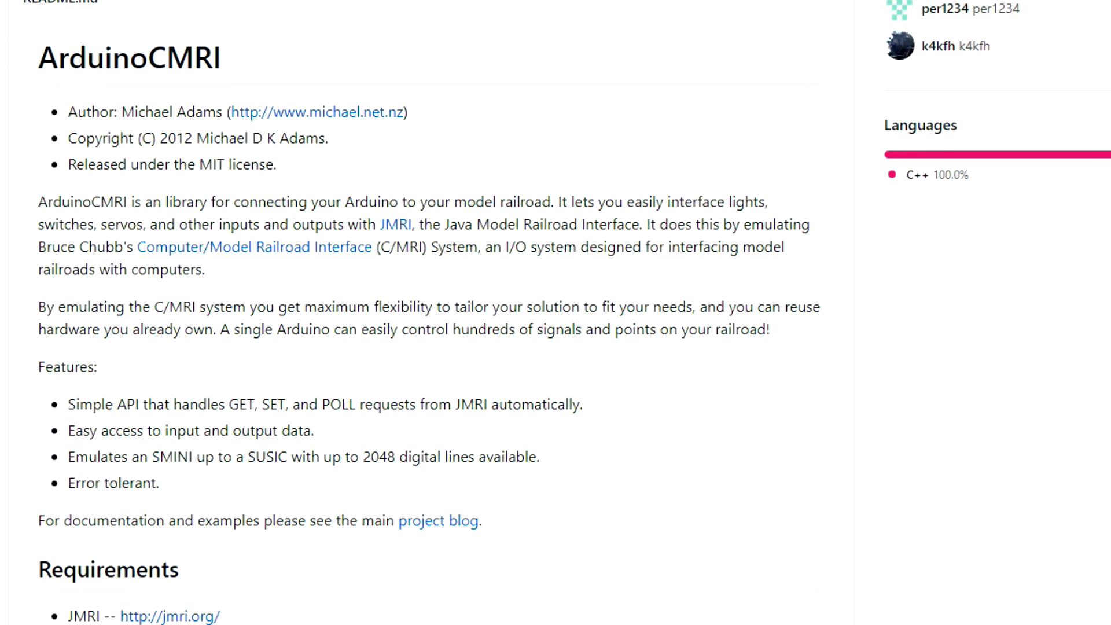
pyautogui.scroll(-6, 214, 14)
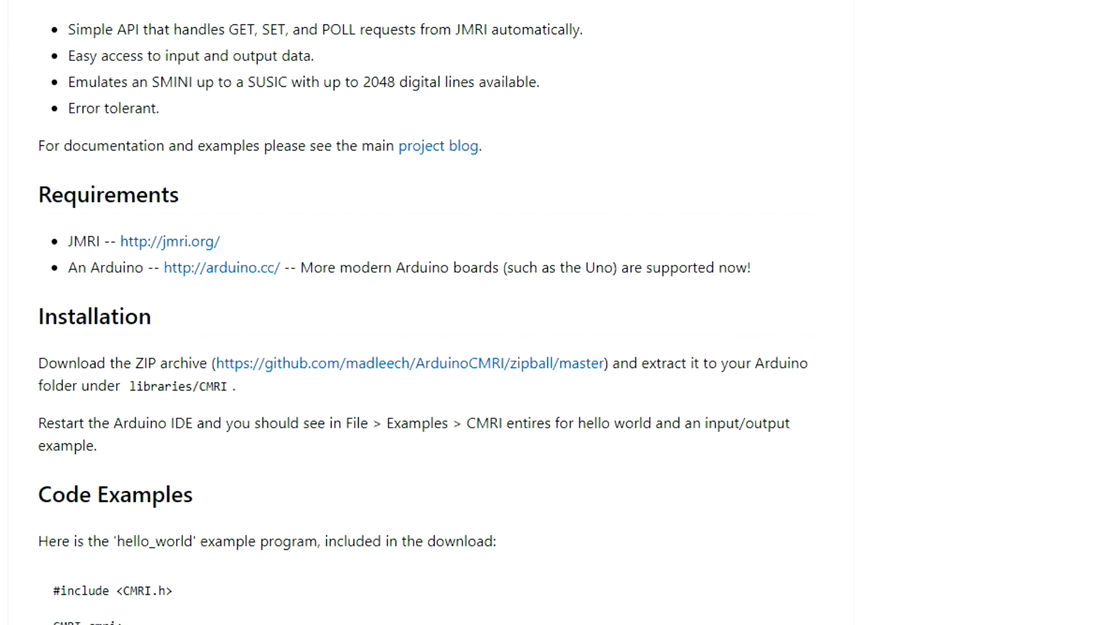
pyautogui.scroll(-5, 235, 282)
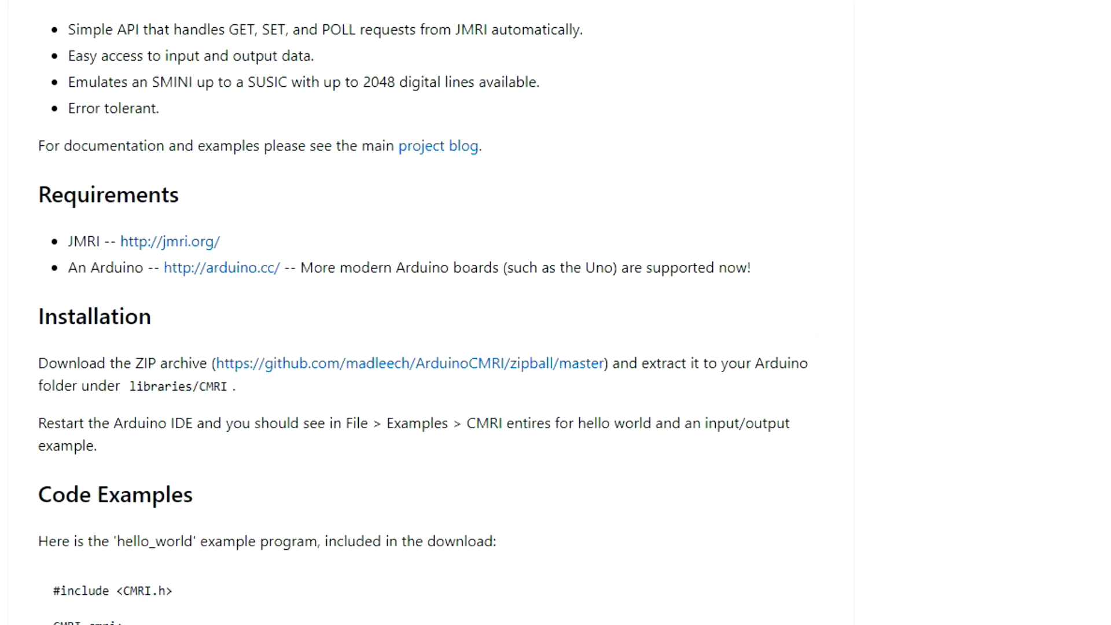
pyautogui.scroll(15, 555, 313)
pyautogui.scroll(2, 916, 323)
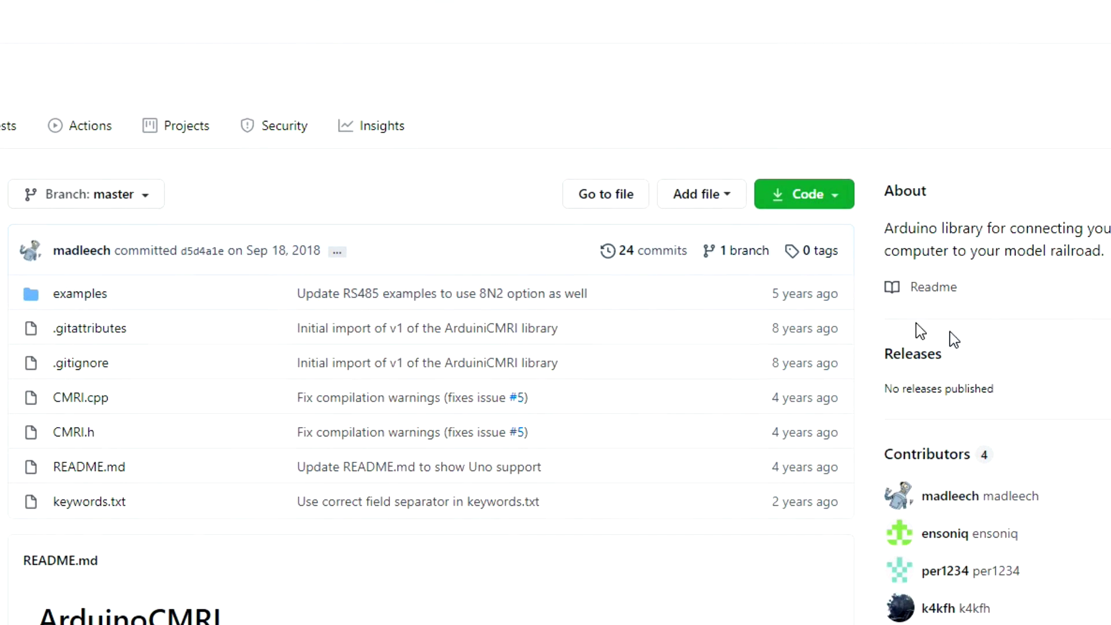
pyautogui.click(805, 202)
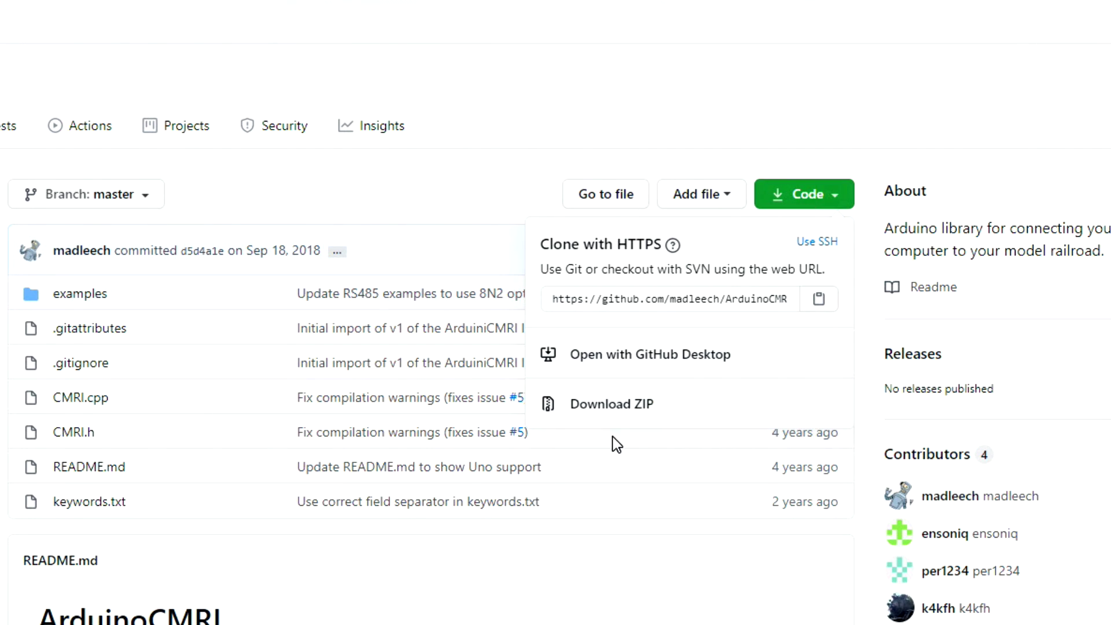
# - Choose Download ZIP, then cancel the save because ArduinoCMRI-master is already in Downloads
pyautogui.click(887, 486)
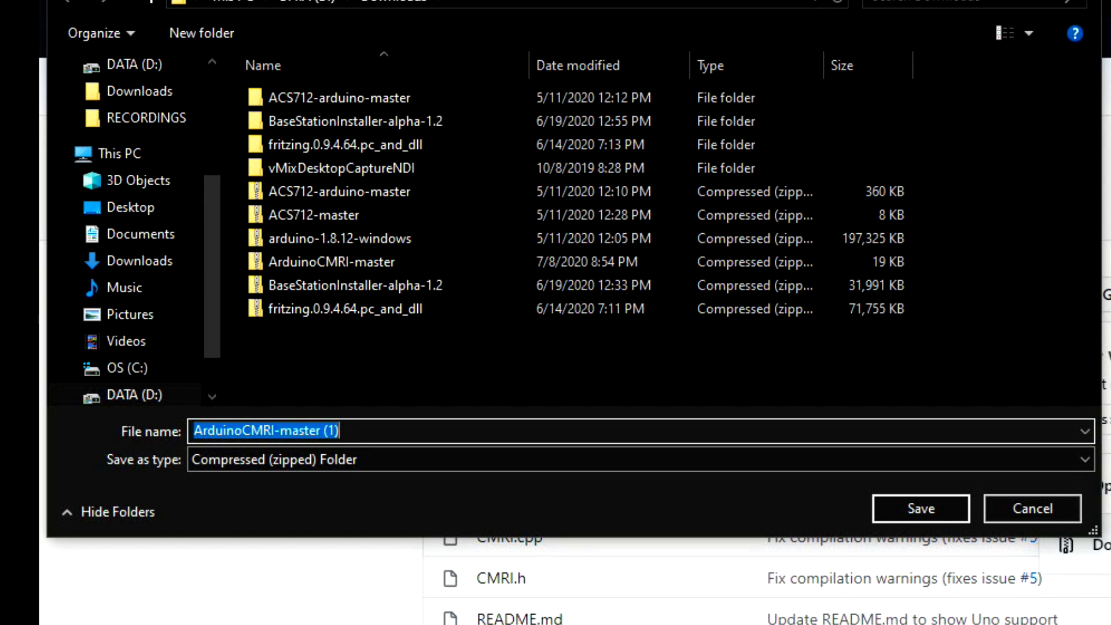
pyautogui.click(1045, 516)
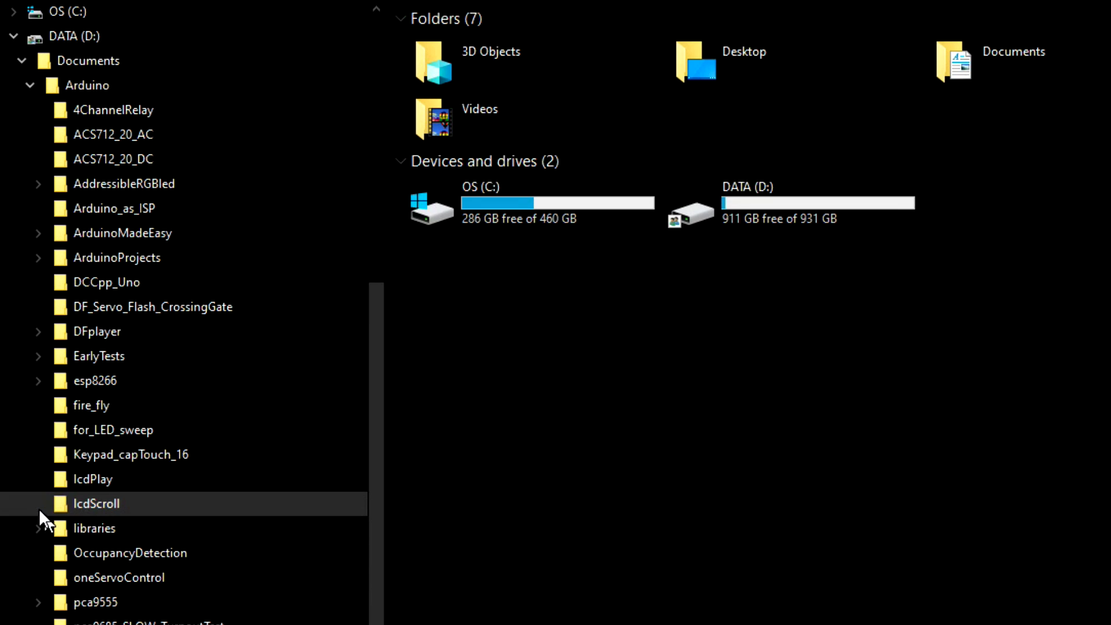
# - Expand Arduino\libraries\ArduinoCMRI-master in the navigation pane to reveal its examples folder
pyautogui.click(34, 527)
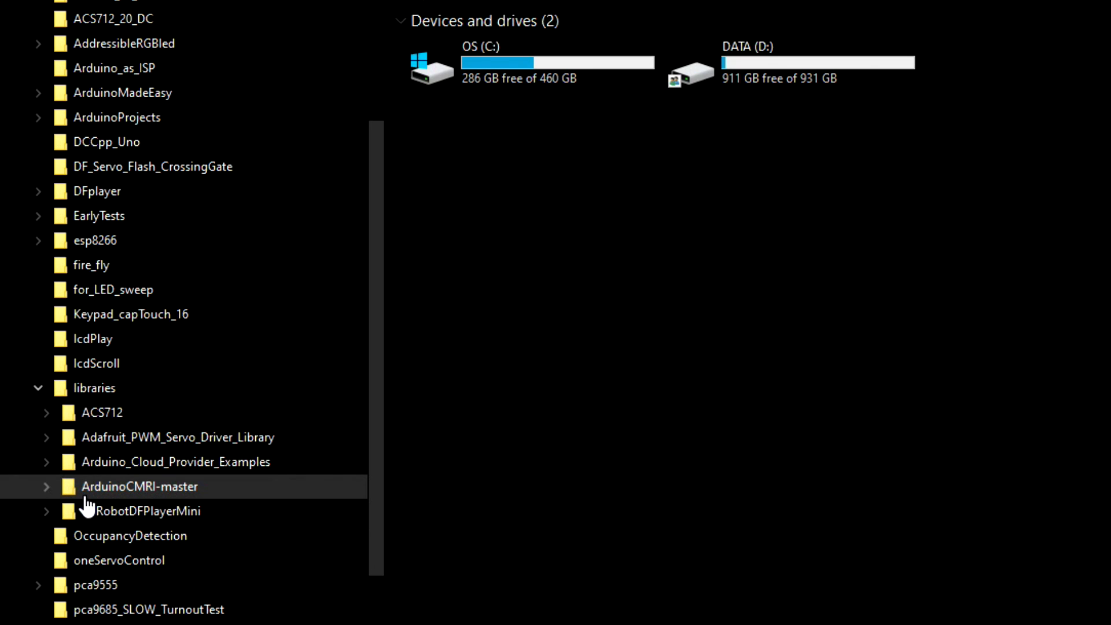
pyautogui.click(46, 487)
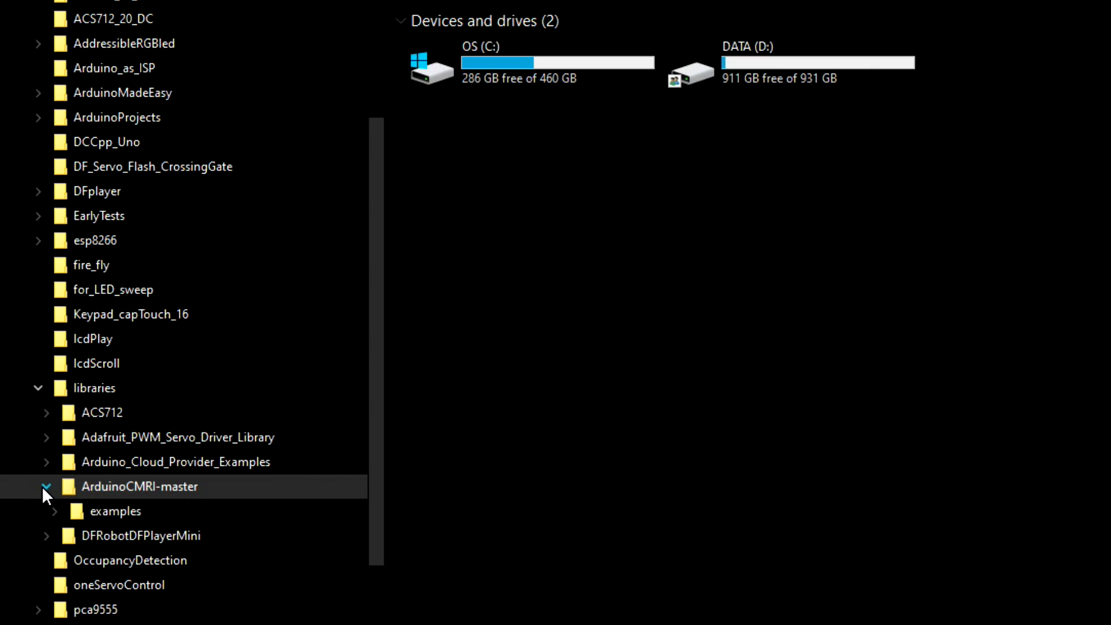
pyautogui.click(52, 511)
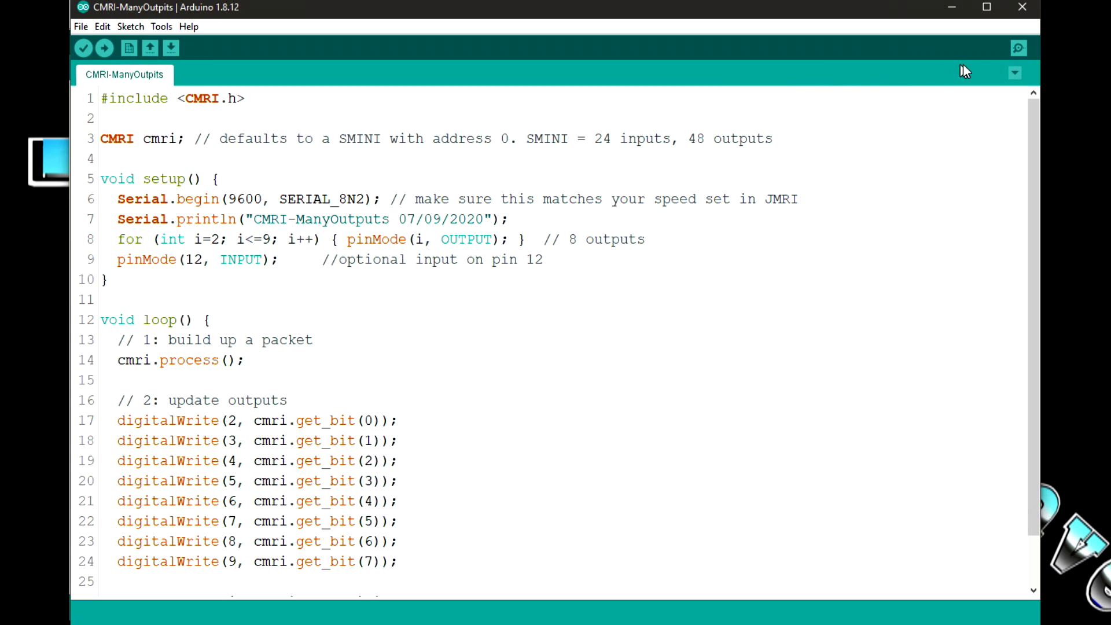
pyautogui.click(1017, 50)
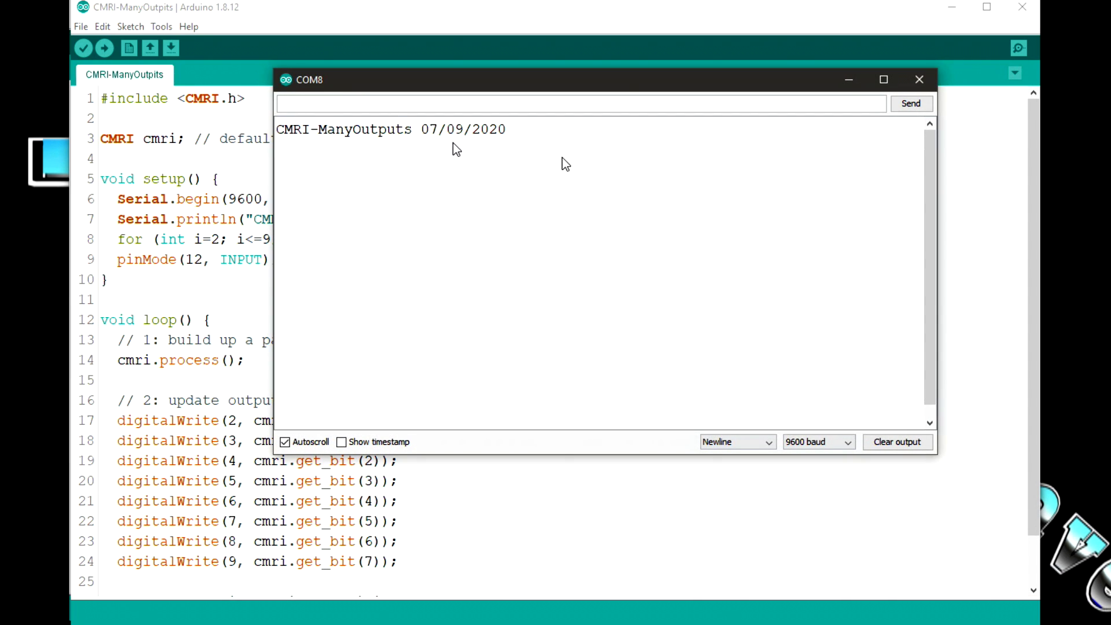
pyautogui.click(919, 79)
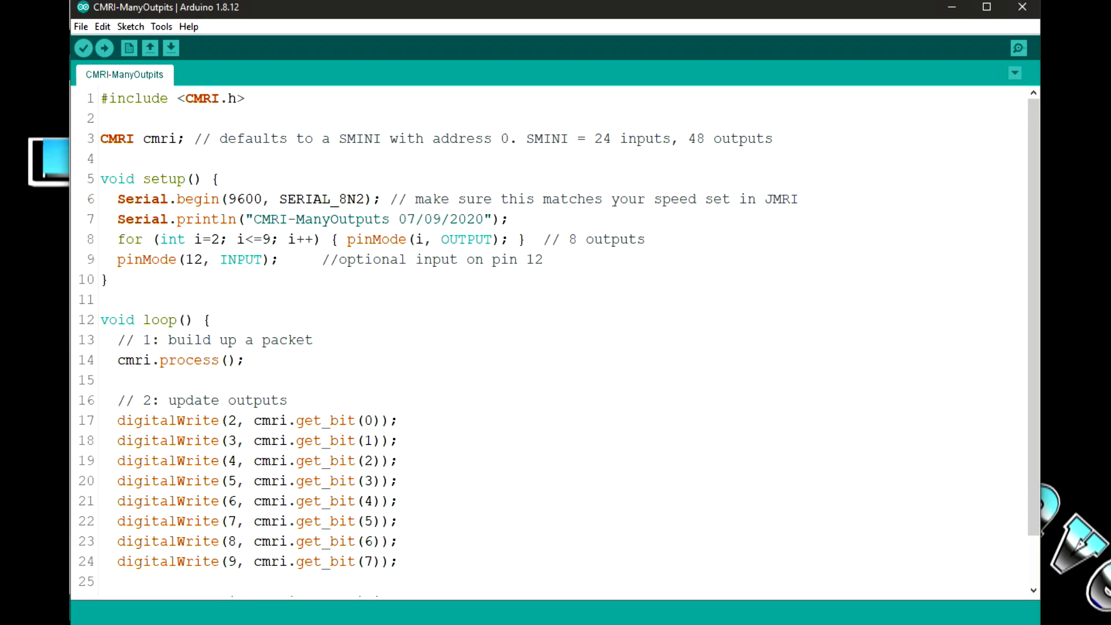
pyautogui.scroll(-1, 382, 445)
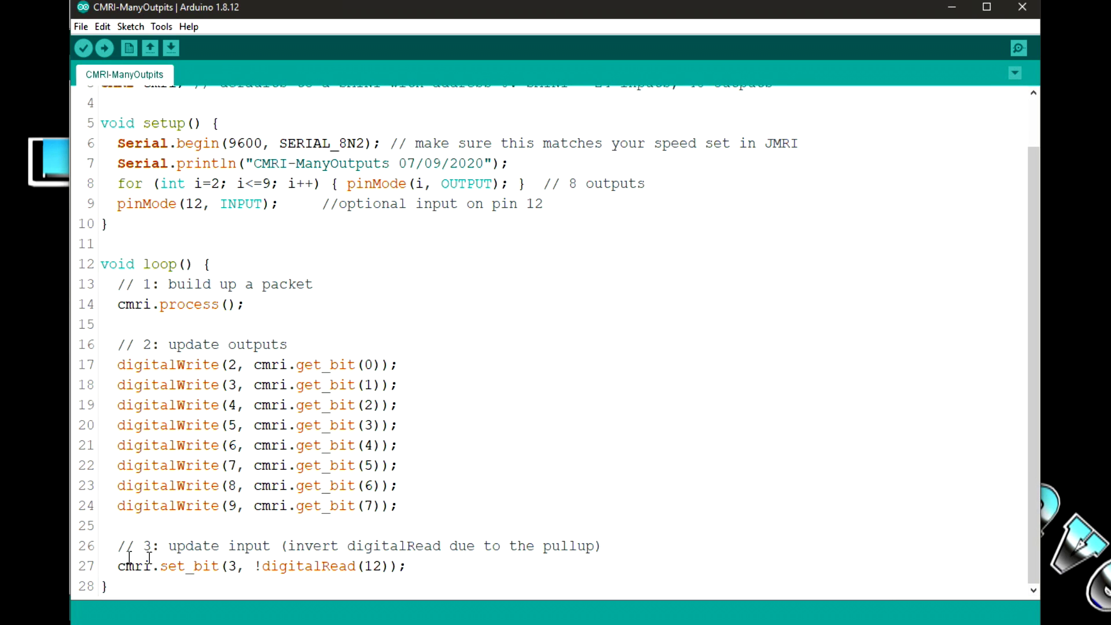
pyautogui.click(397, 565)
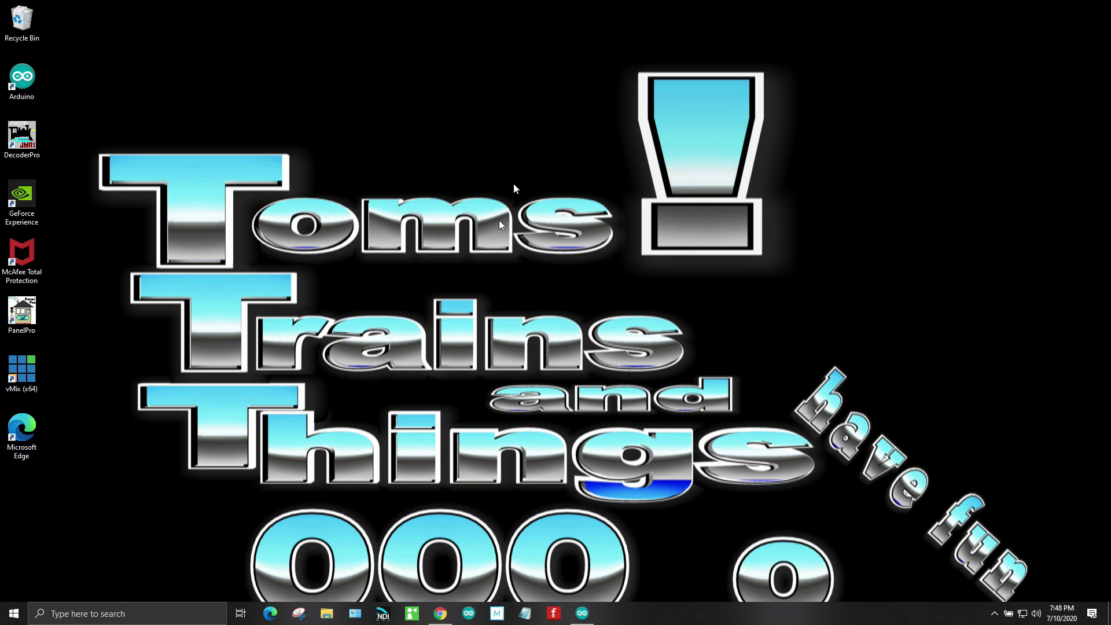
# - Launch PanelPro and create a new active profile named CMRI
pyautogui.doubleClick(36, 314)
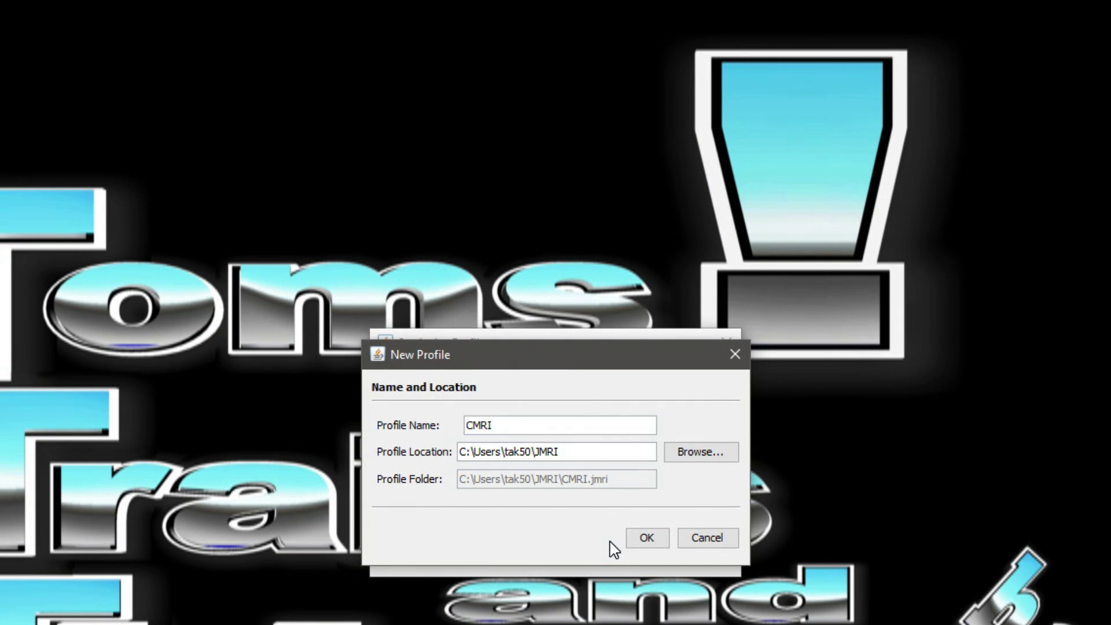
pyautogui.click(646, 539)
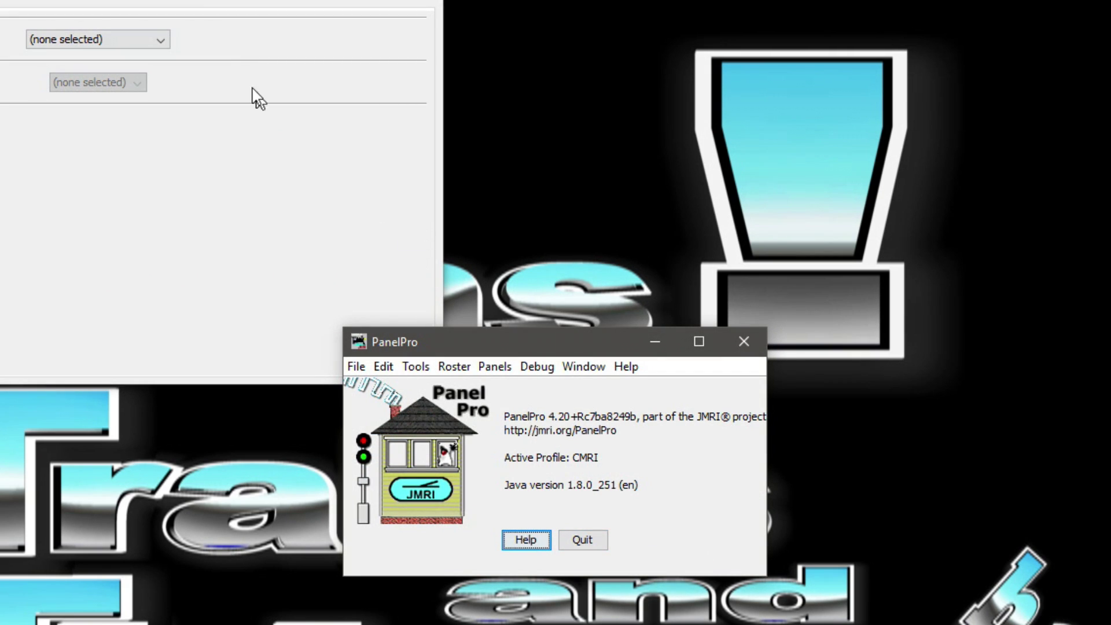
# - Set up a C/MRI serial connection on COM8 with connection prefix C
pyautogui.moveTo(209, 0); pyautogui.dragTo(676, 56)
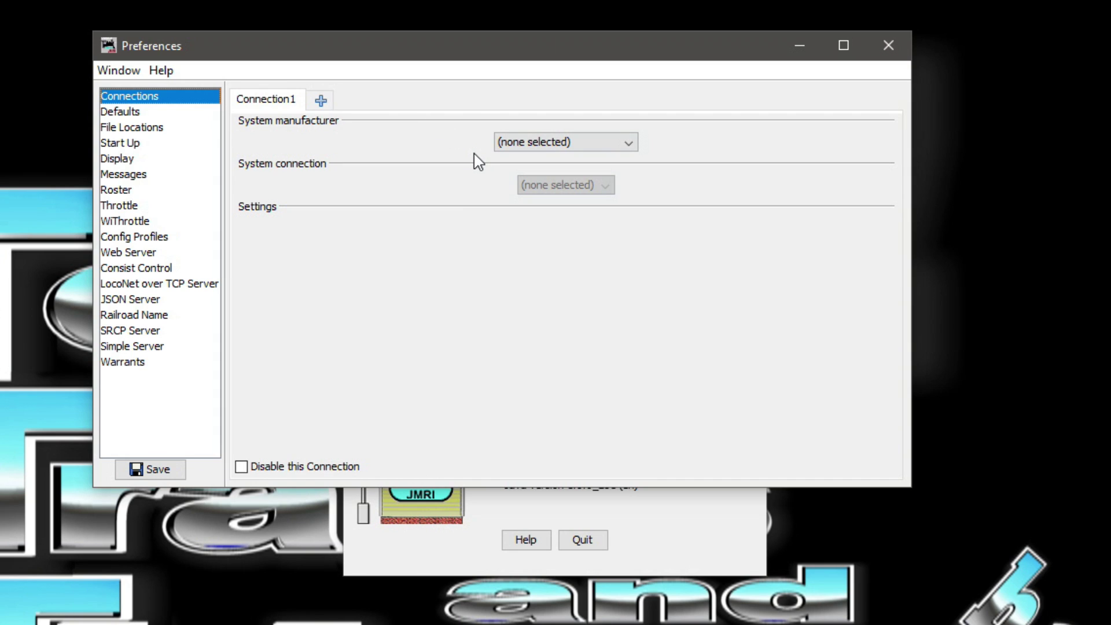
pyautogui.click(635, 146)
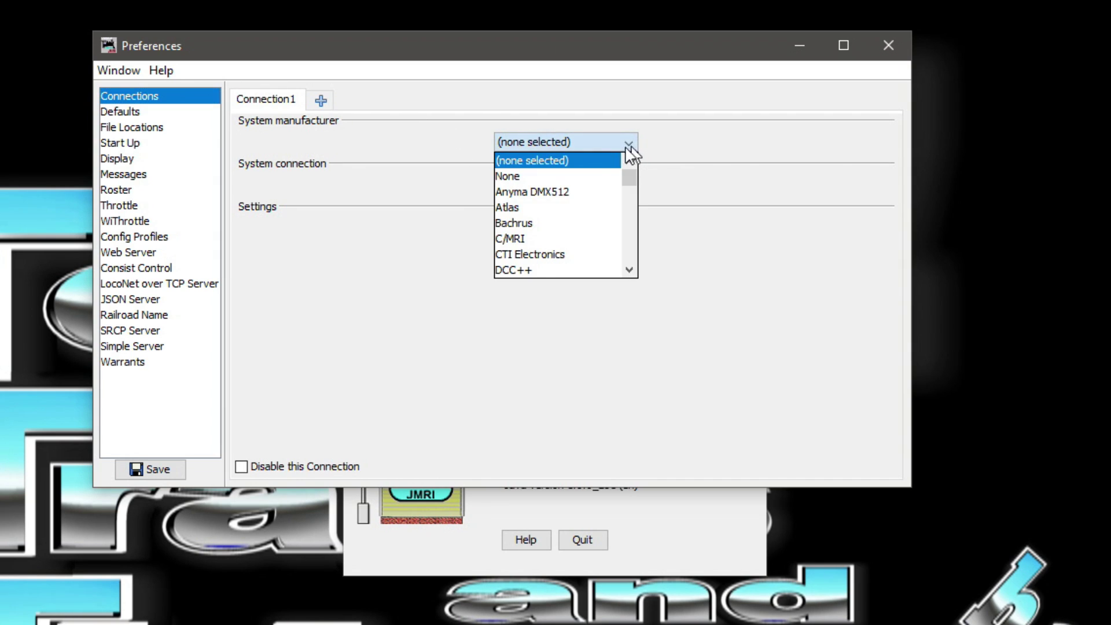
pyautogui.click(531, 239)
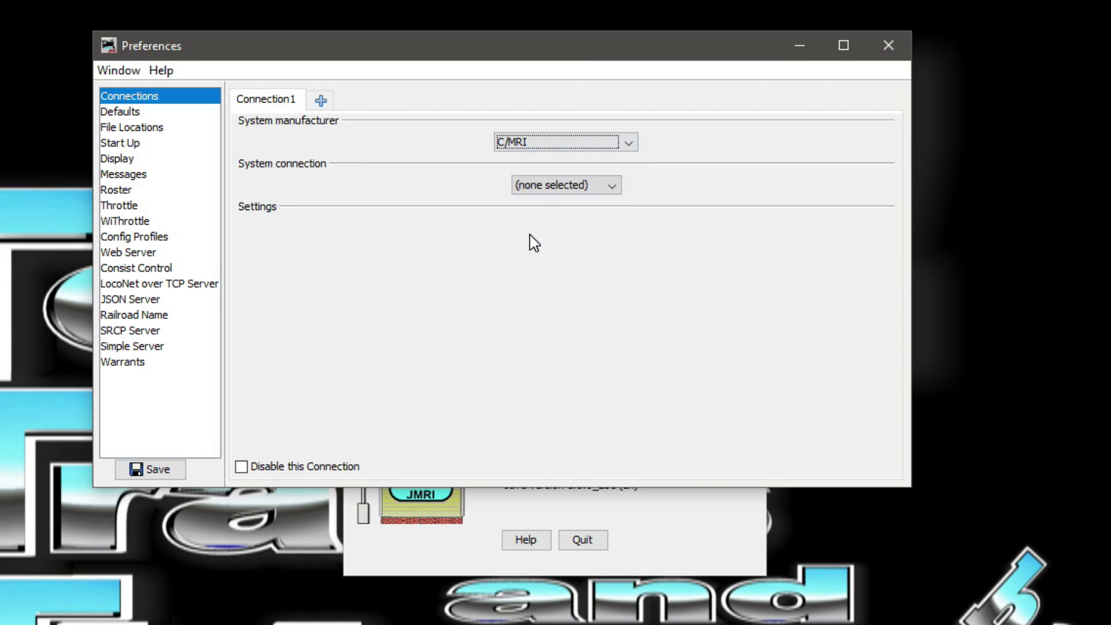
pyautogui.click(607, 186)
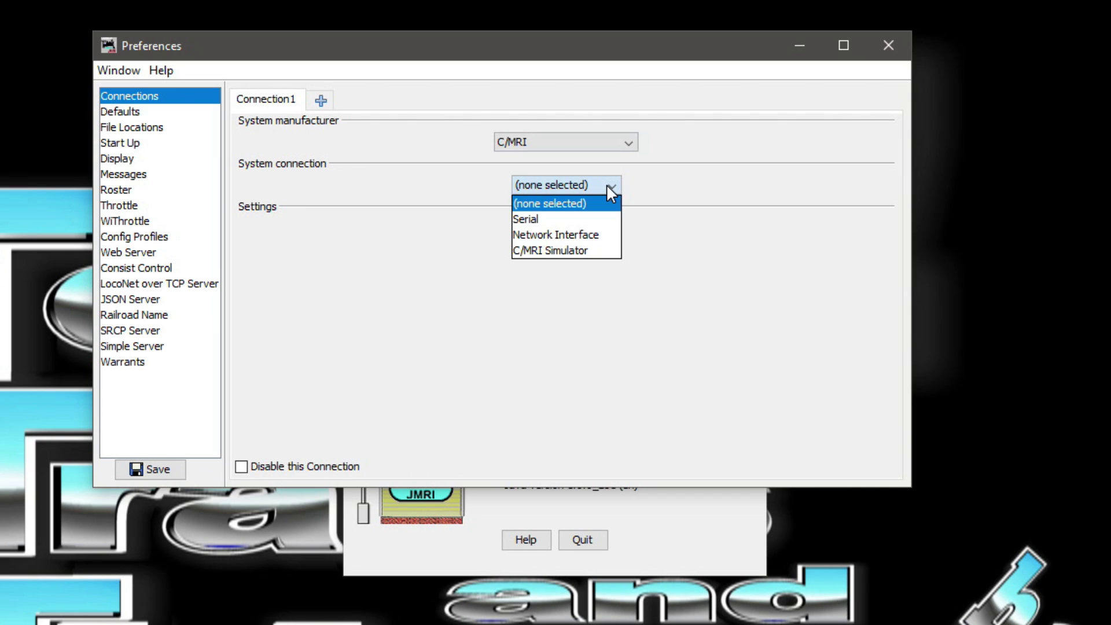
pyautogui.click(596, 224)
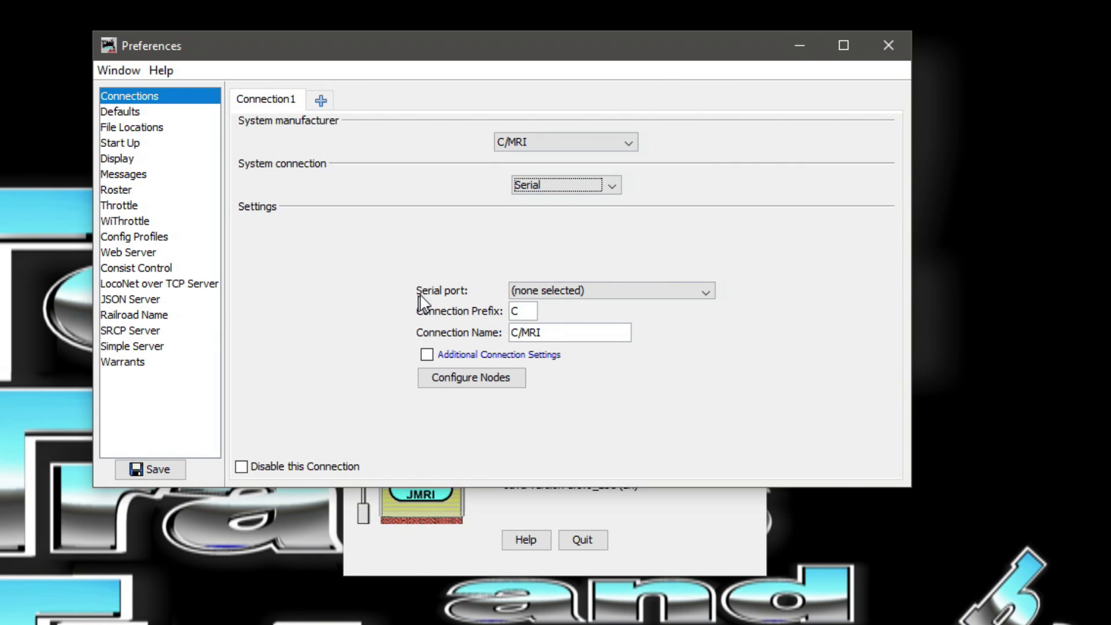
pyautogui.click(705, 293)
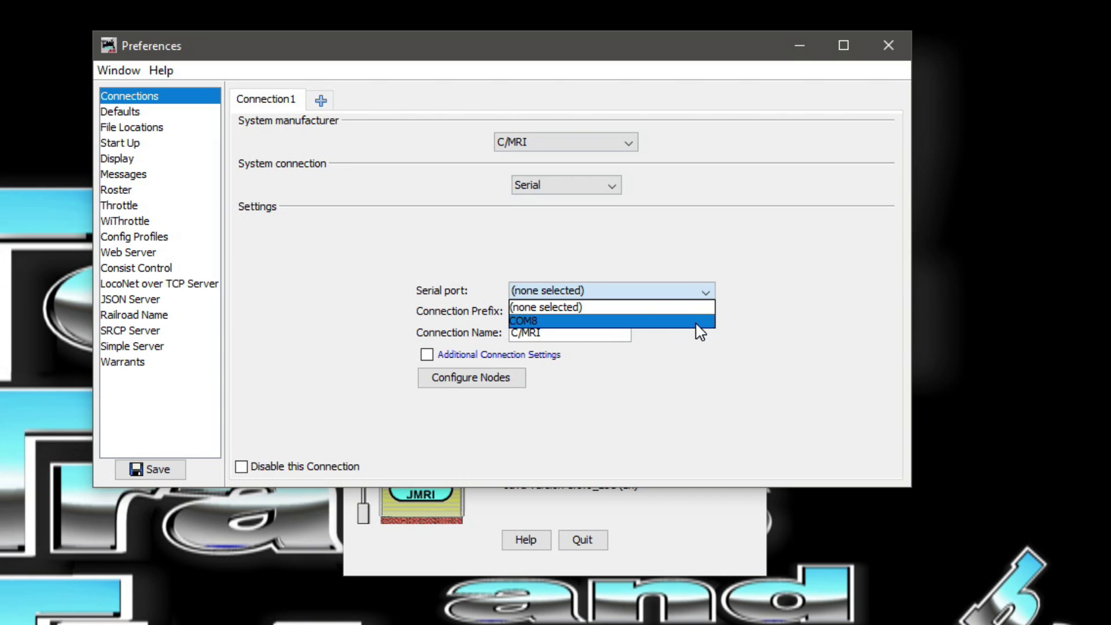
pyautogui.click(702, 322)
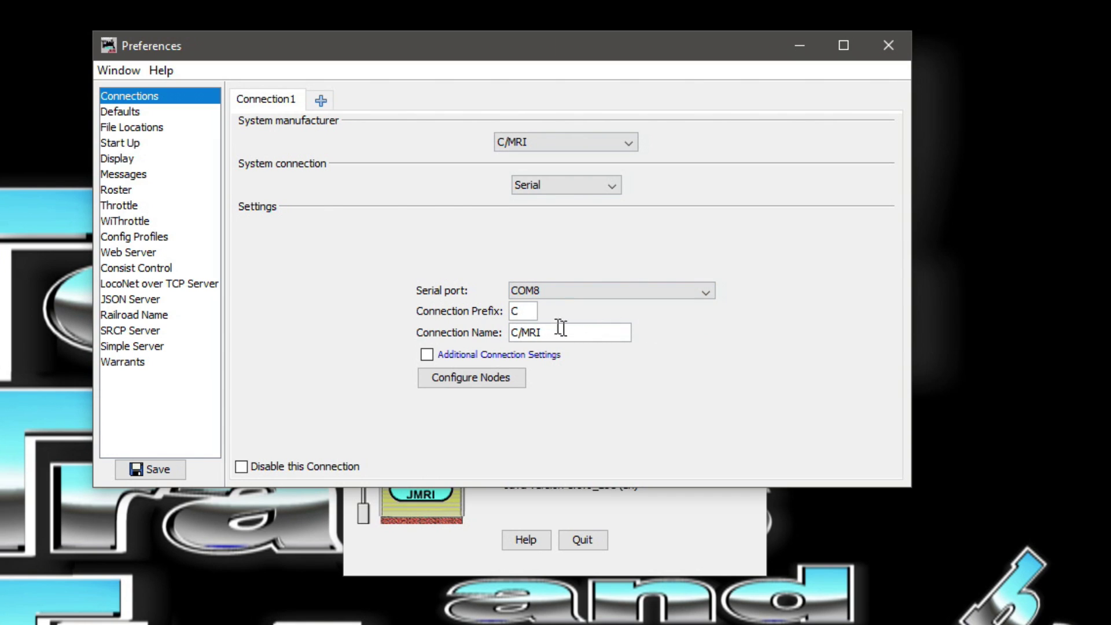
pyautogui.click(532, 312)
# - Set the baud rate to 9,600 bps and bring up the node configuration window
pyautogui.click(426, 354)
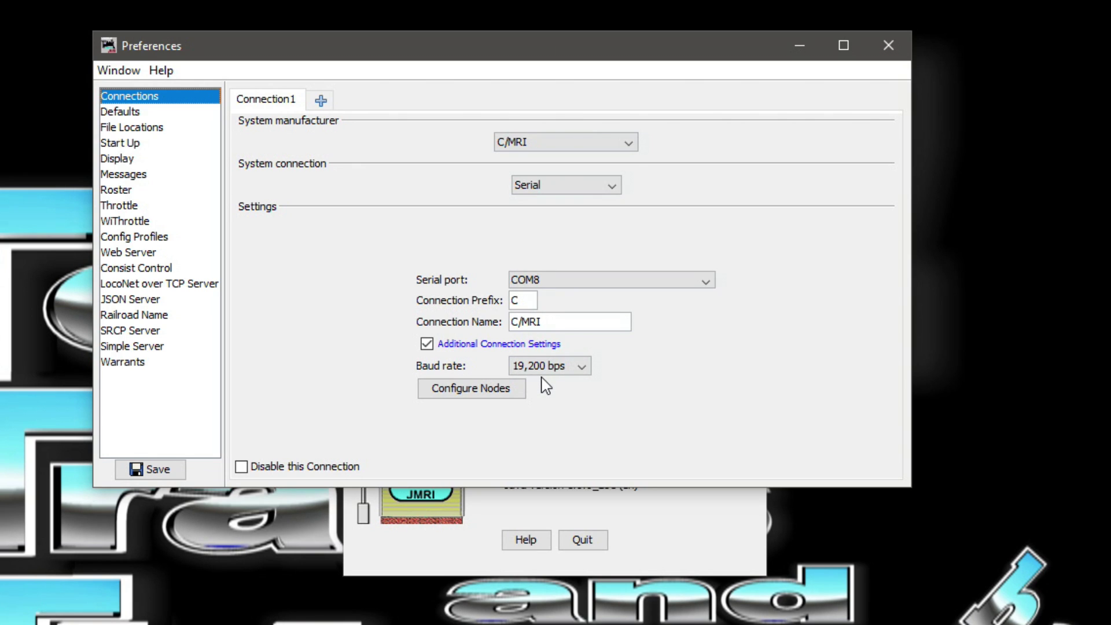
pyautogui.click(578, 367)
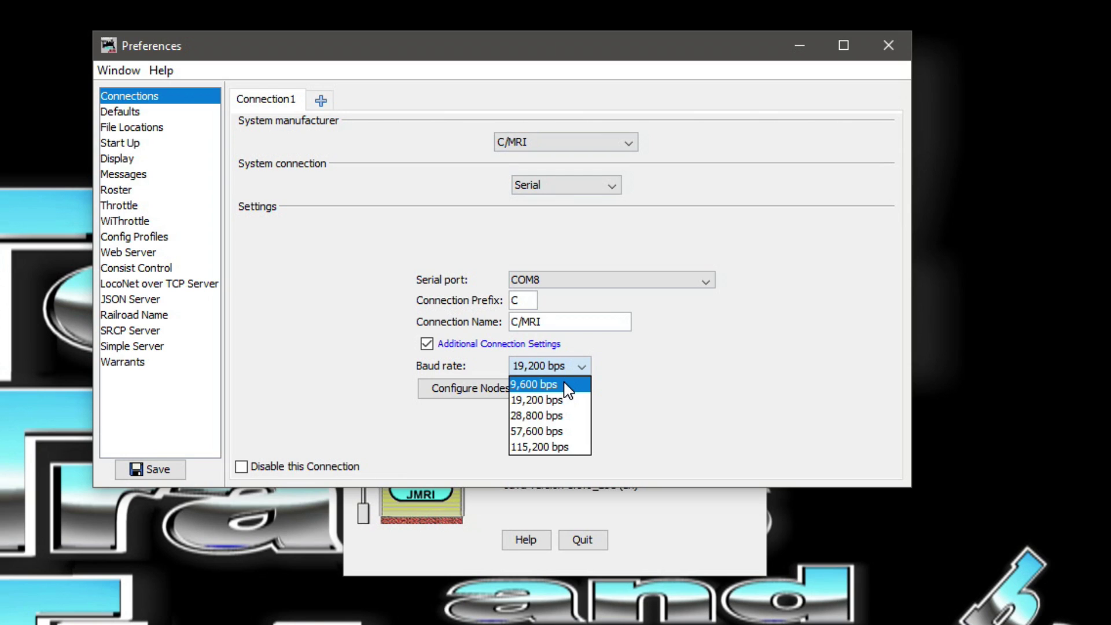
pyautogui.click(566, 386)
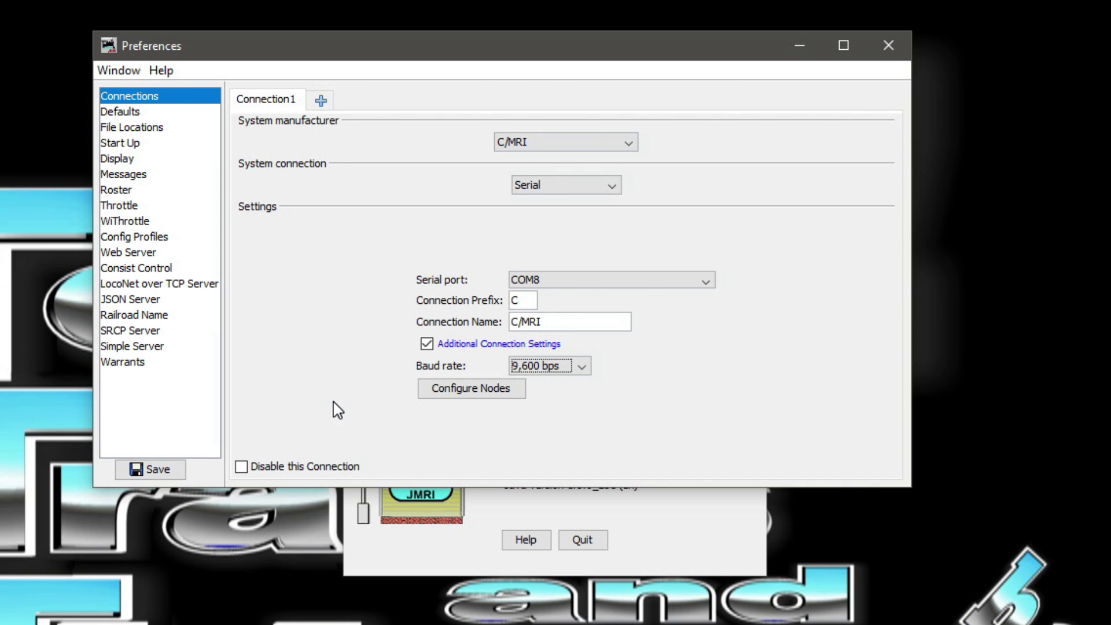
pyautogui.click(472, 389)
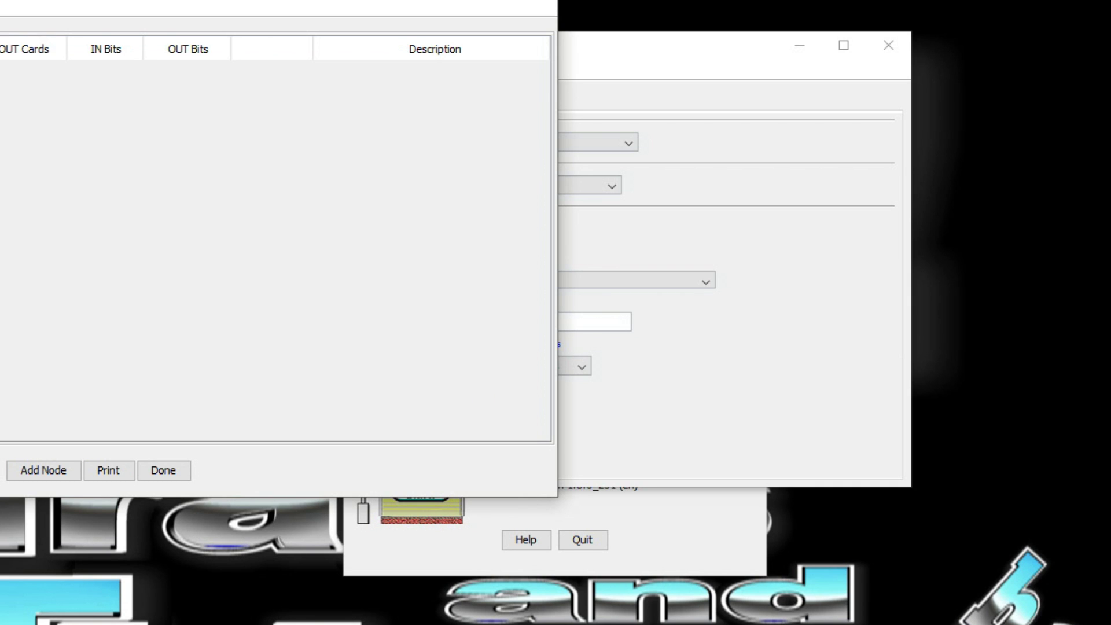
# - Center the Configure Nodes window and start a new SMINI node at address 0, described 'Arduino CMRI'
pyautogui.moveTo(259, 1); pyautogui.dragTo(747, 46)
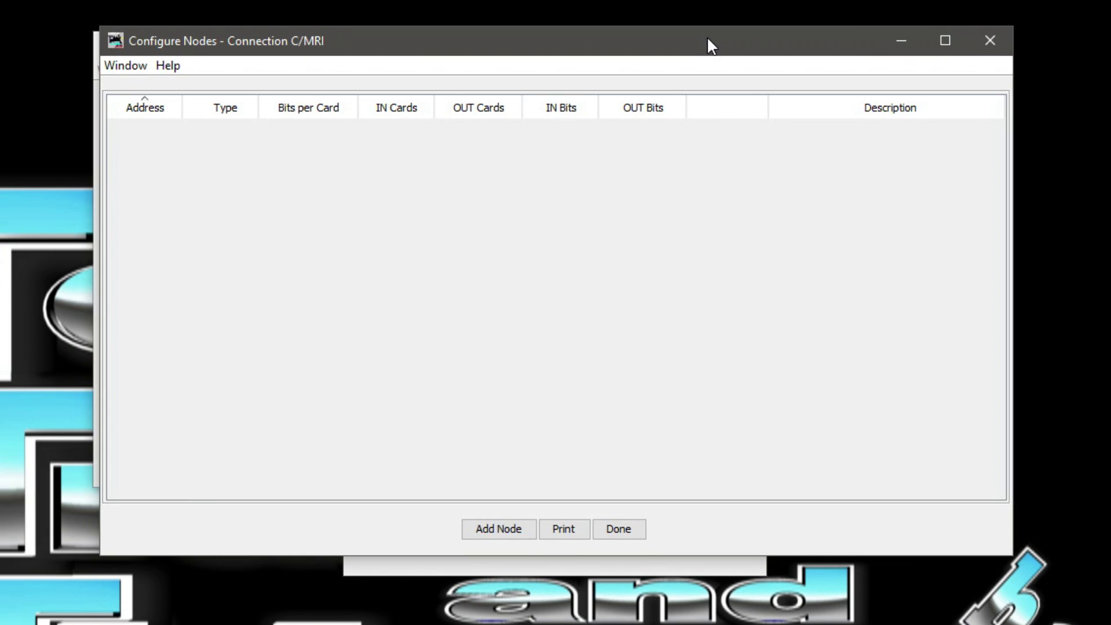
pyautogui.moveTo(706, 36); pyautogui.dragTo(706, 36)
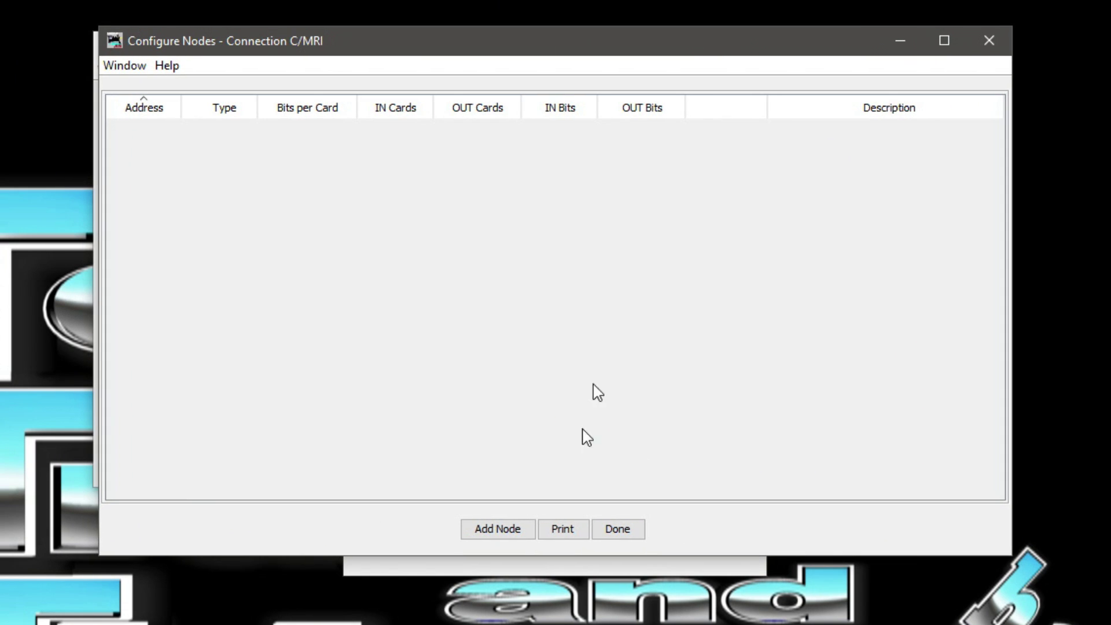
pyautogui.click(489, 534)
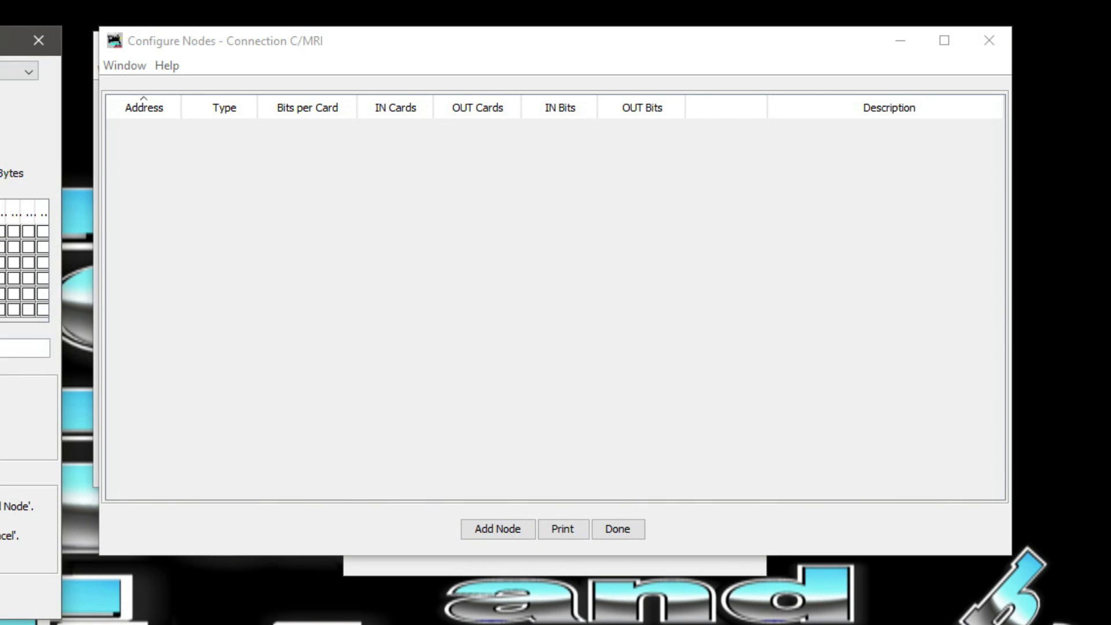
pyautogui.moveTo(2, 40); pyautogui.dragTo(513, 130)
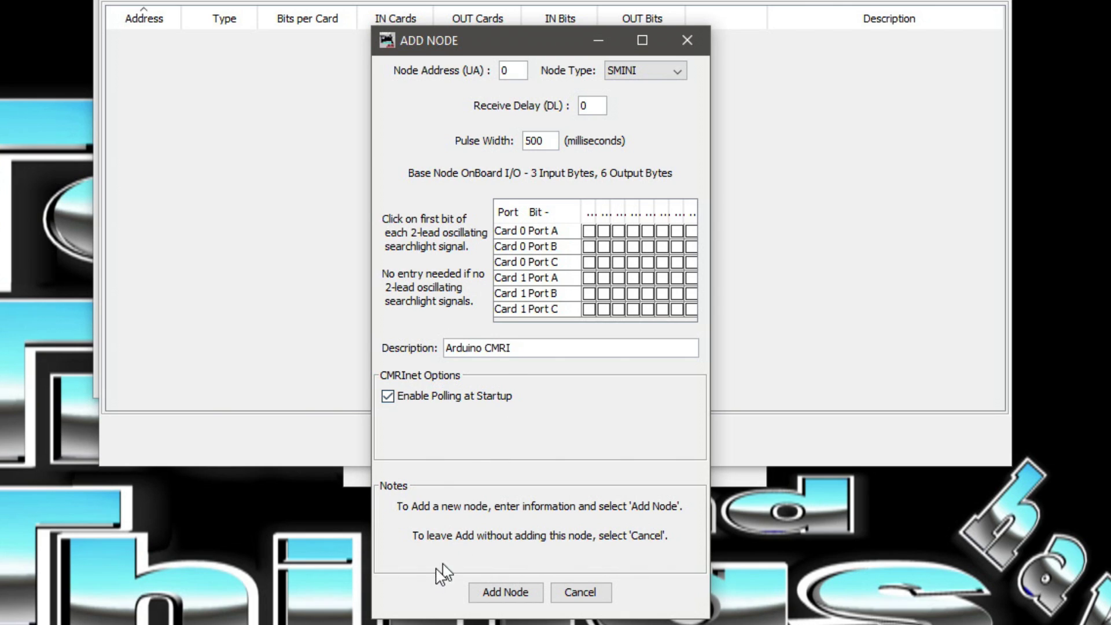
# - Add the SMINI node at address 0, finish adding nodes, and dismiss the save reminder
pyautogui.click(507, 600)
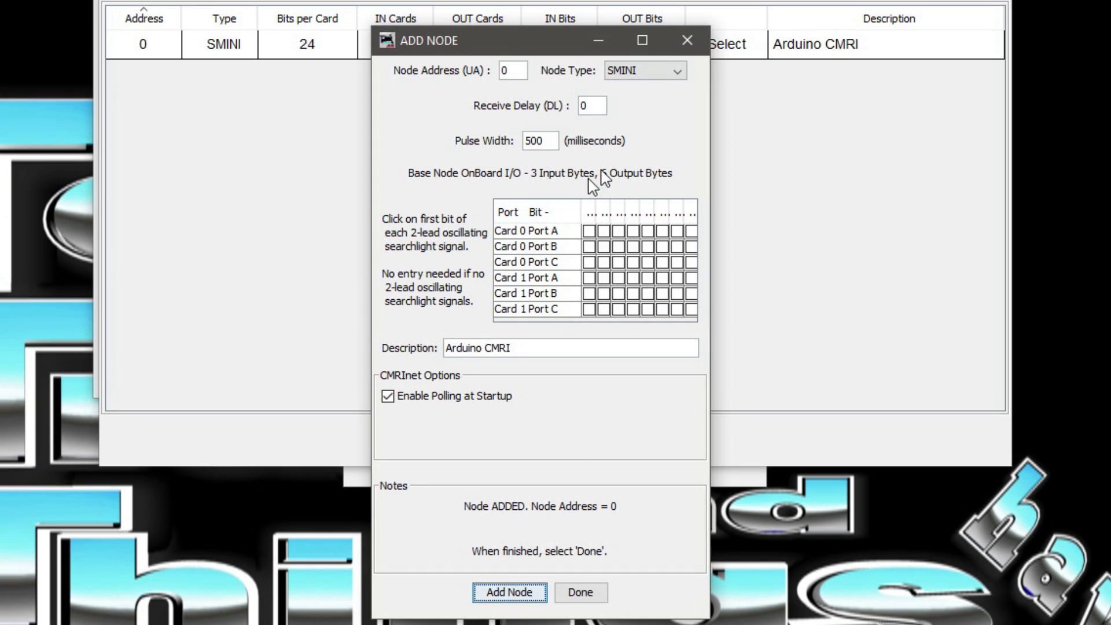
pyautogui.click(593, 602)
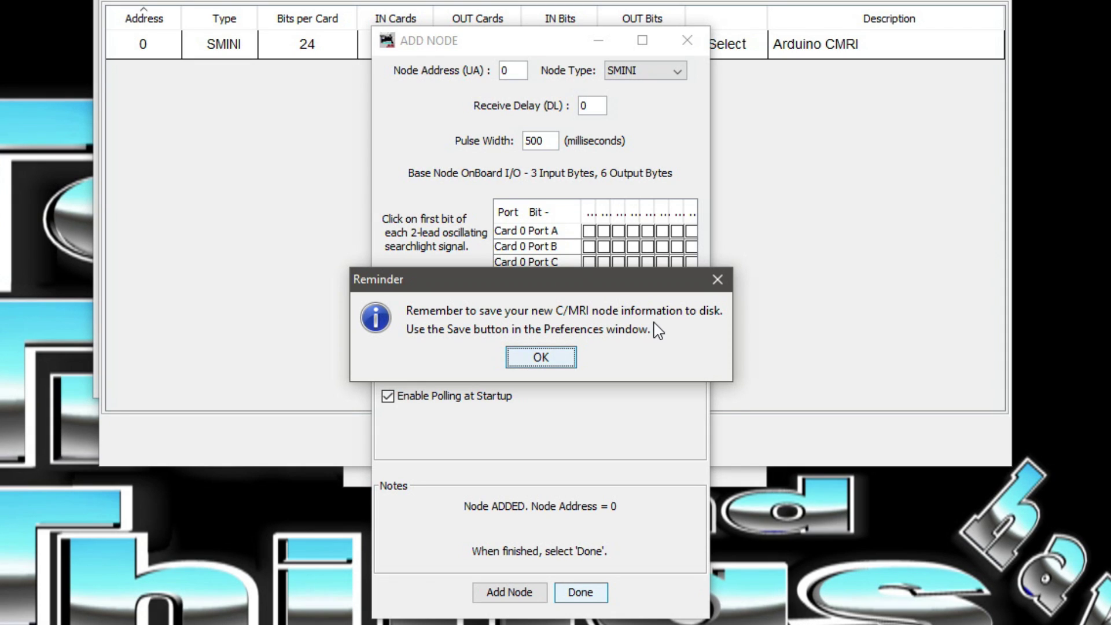
pyautogui.click(558, 360)
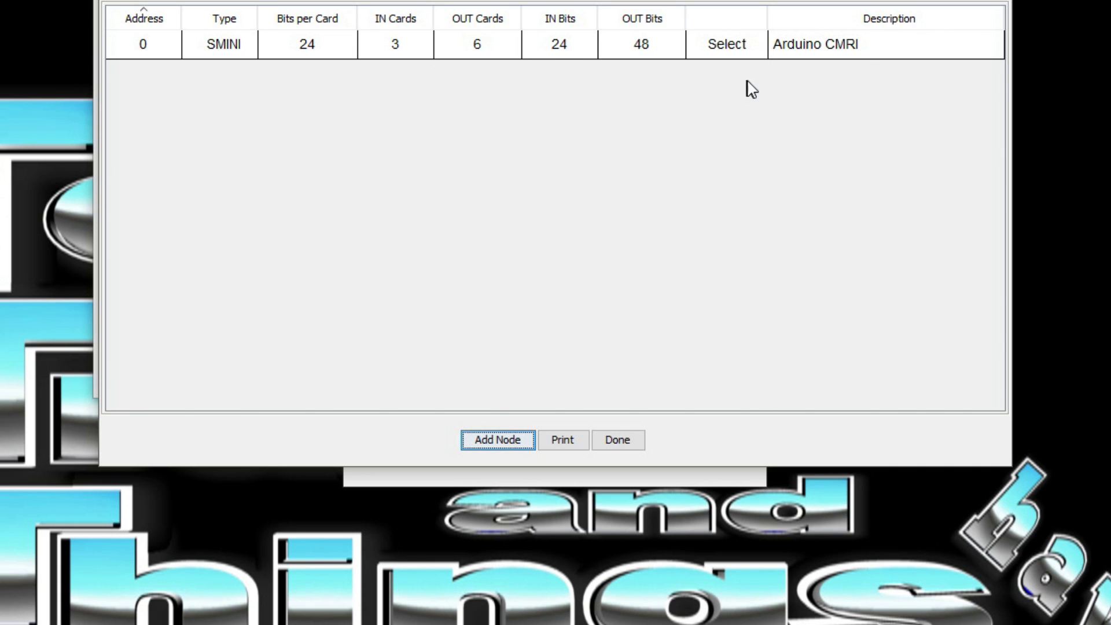
# - Close Configure Nodes, save the preferences, and restart PanelPro under the CMRI profile
pyautogui.click(628, 441)
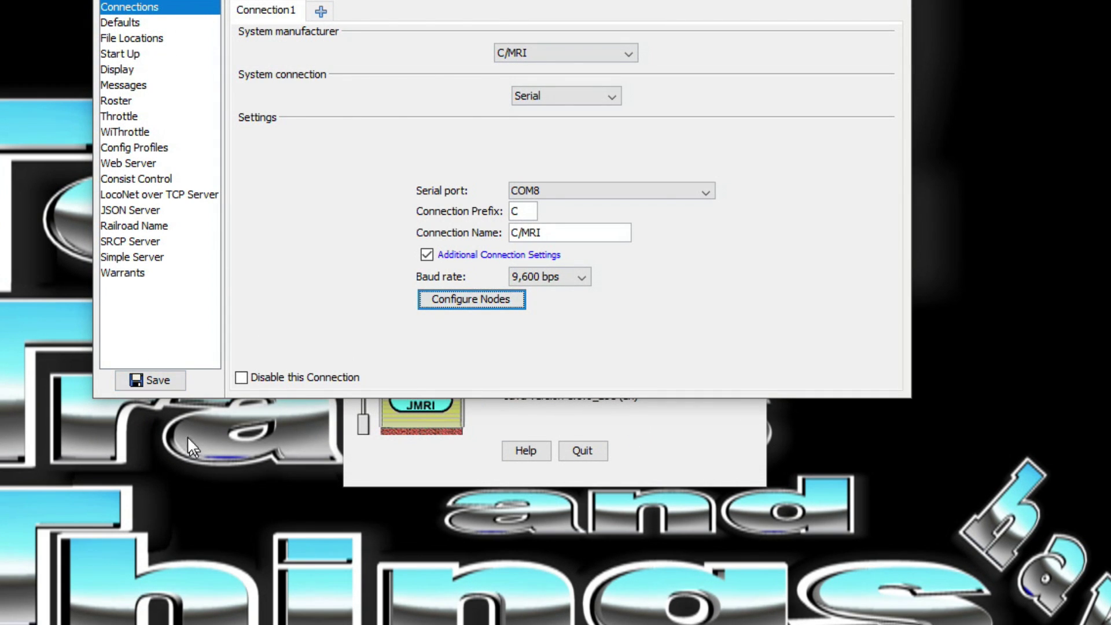
pyautogui.click(162, 386)
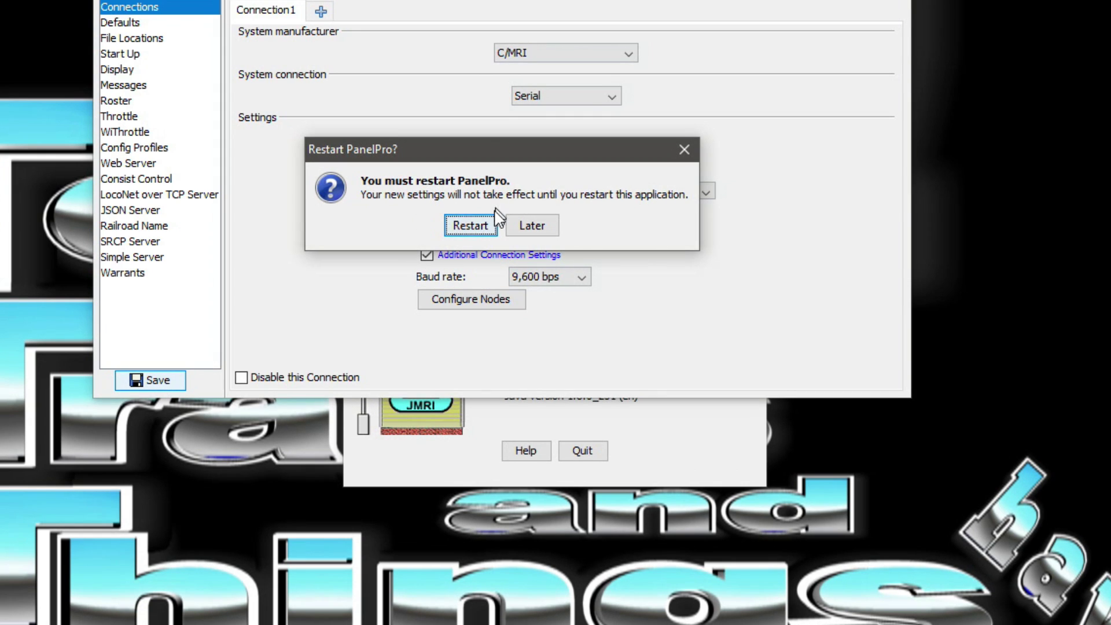
pyautogui.click(472, 231)
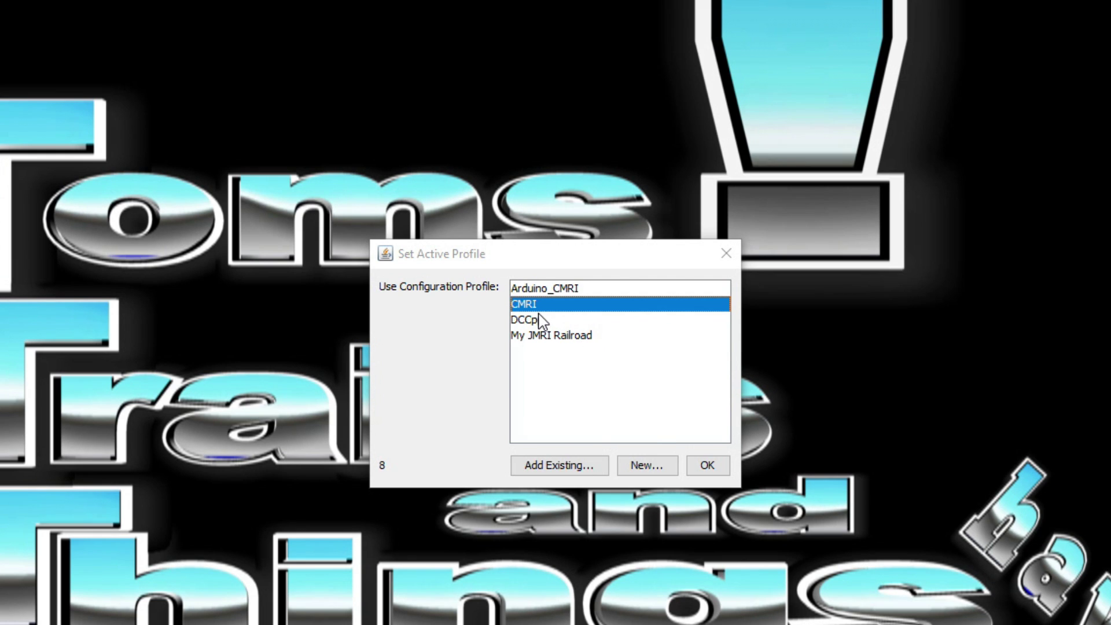
pyautogui.click(710, 474)
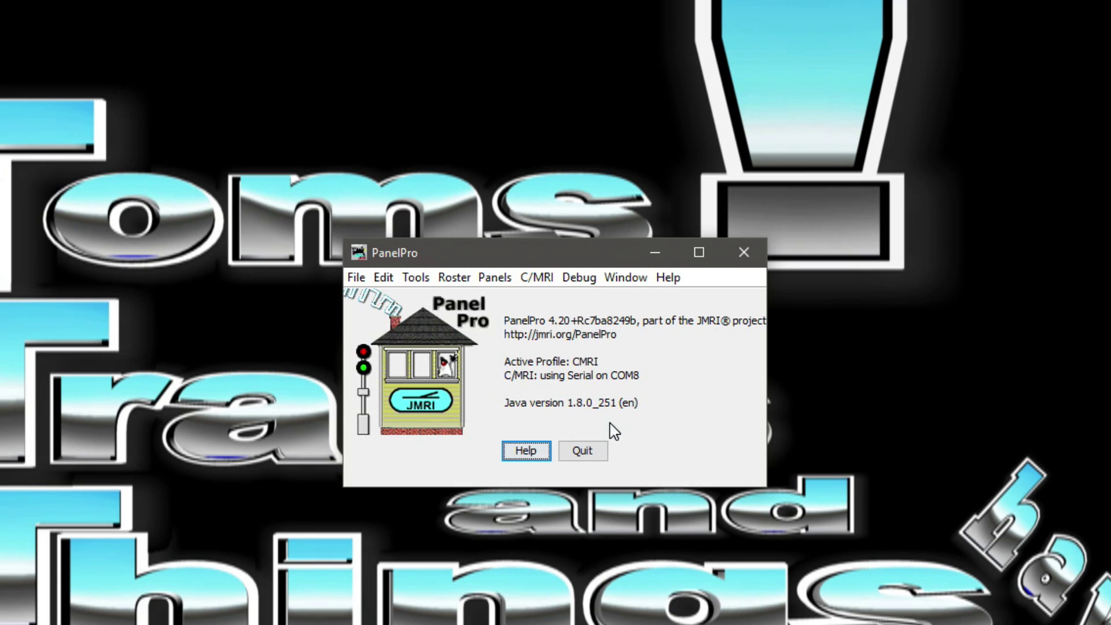
# - In Preferences > Start Up, add a new 'Perform action' start-up item
pyautogui.click(383, 278)
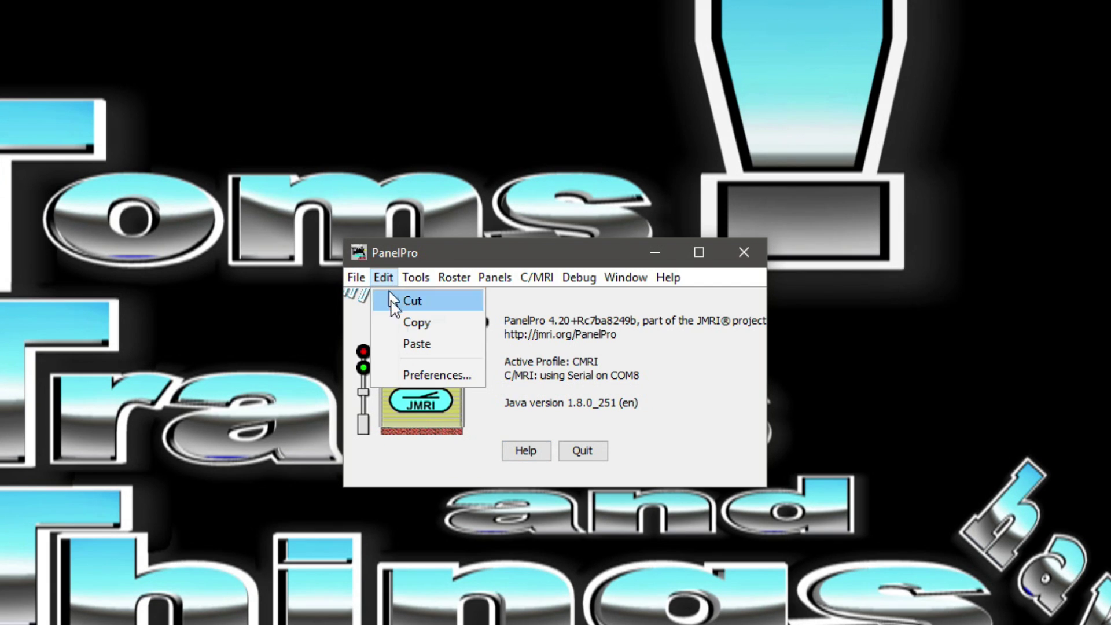
pyautogui.click(404, 376)
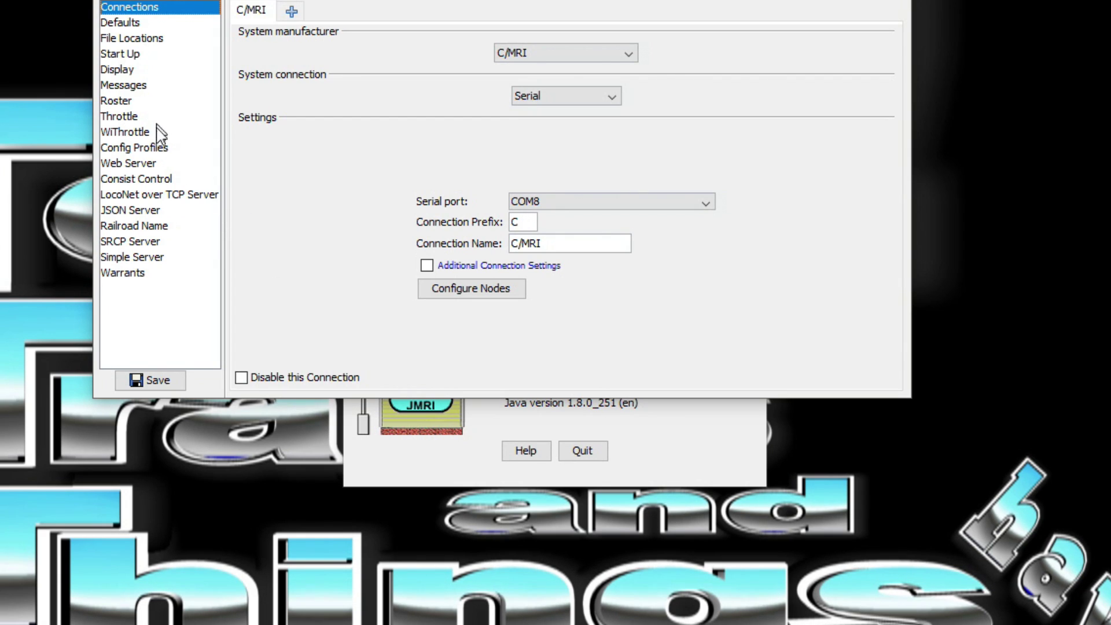
pyautogui.click(121, 55)
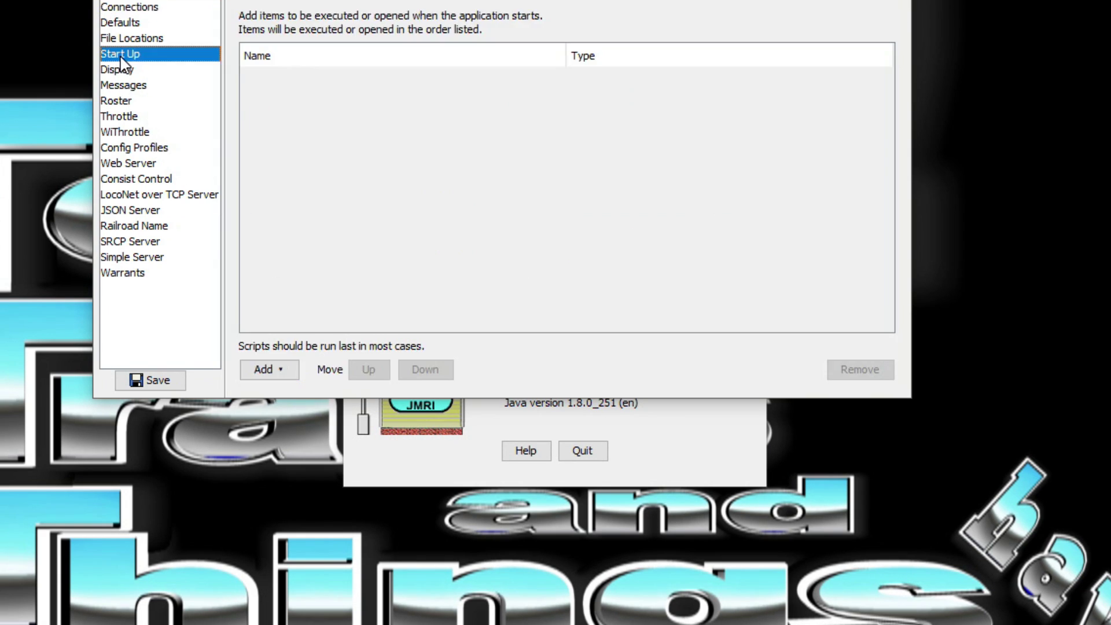
pyautogui.click(265, 376)
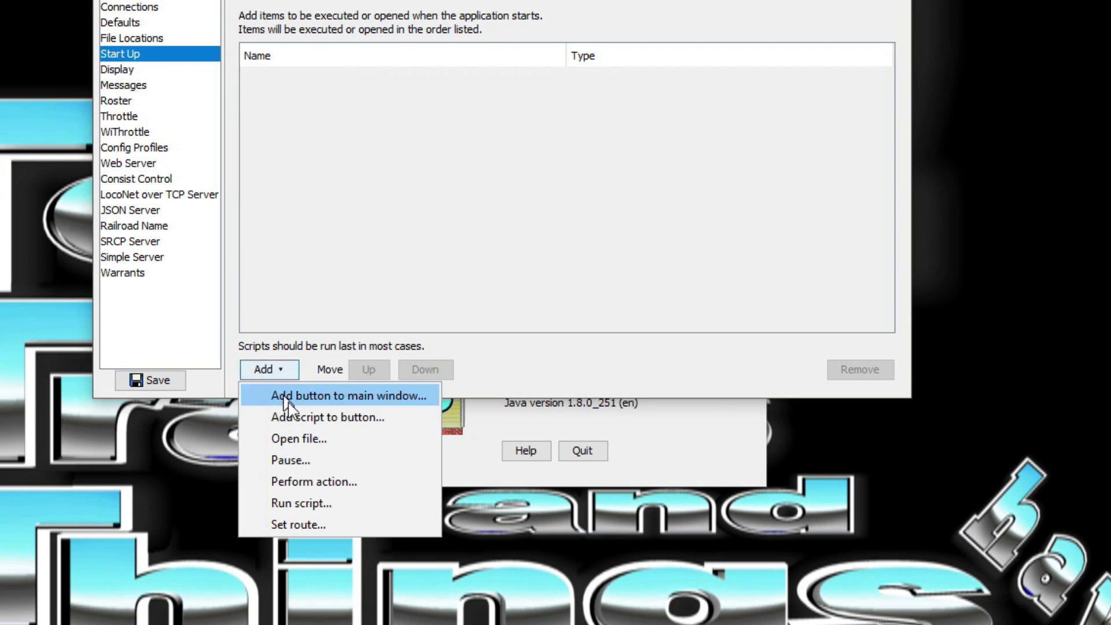
pyautogui.click(323, 483)
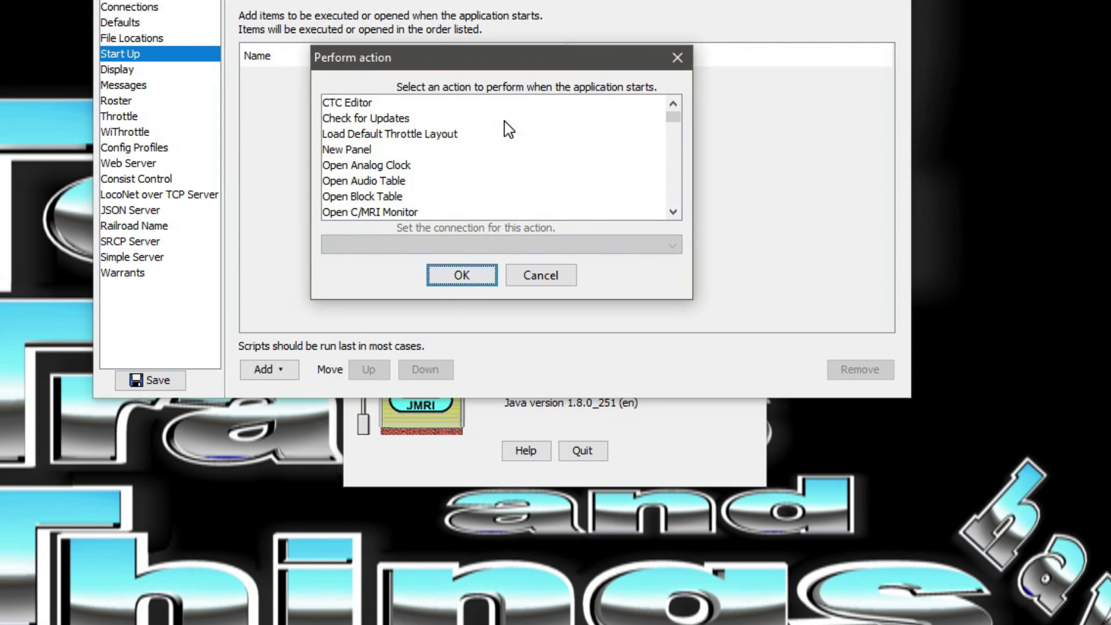
# - Choose Open Light Table as the start-up action, save, and restart into the Light Table
pyautogui.scroll(-1, 470, 180)
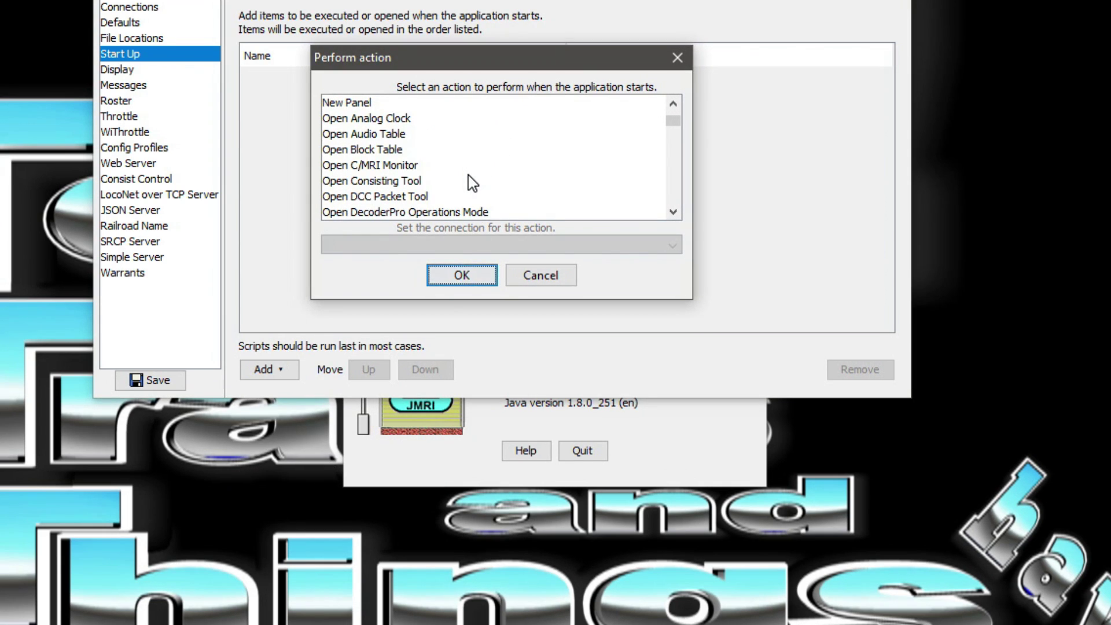
pyautogui.scroll(-2, 452, 168)
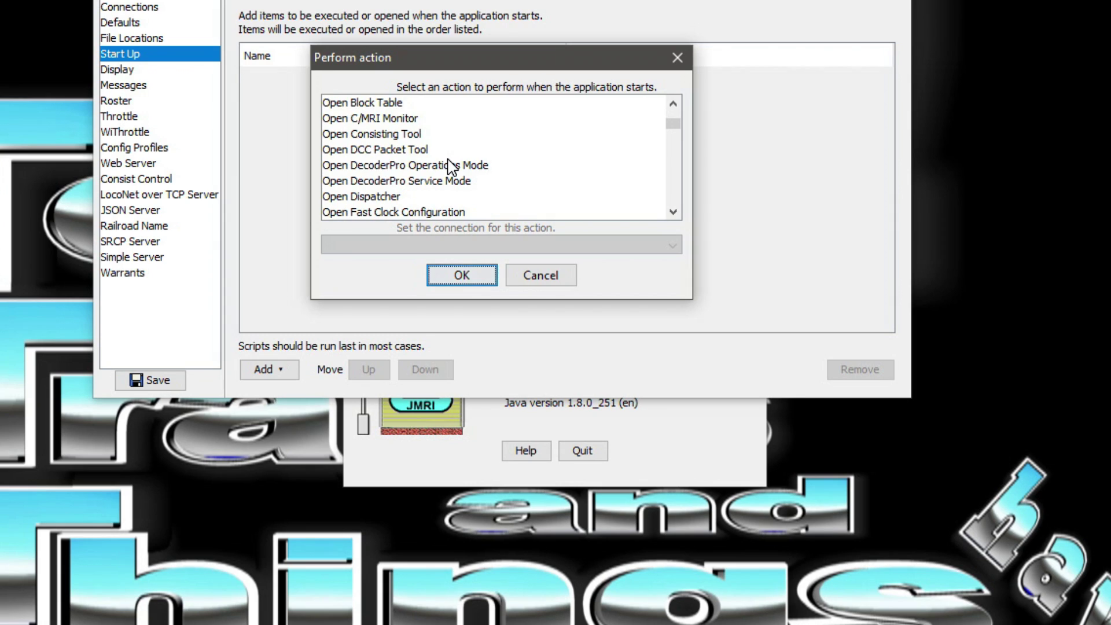
pyautogui.scroll(-3, 452, 170)
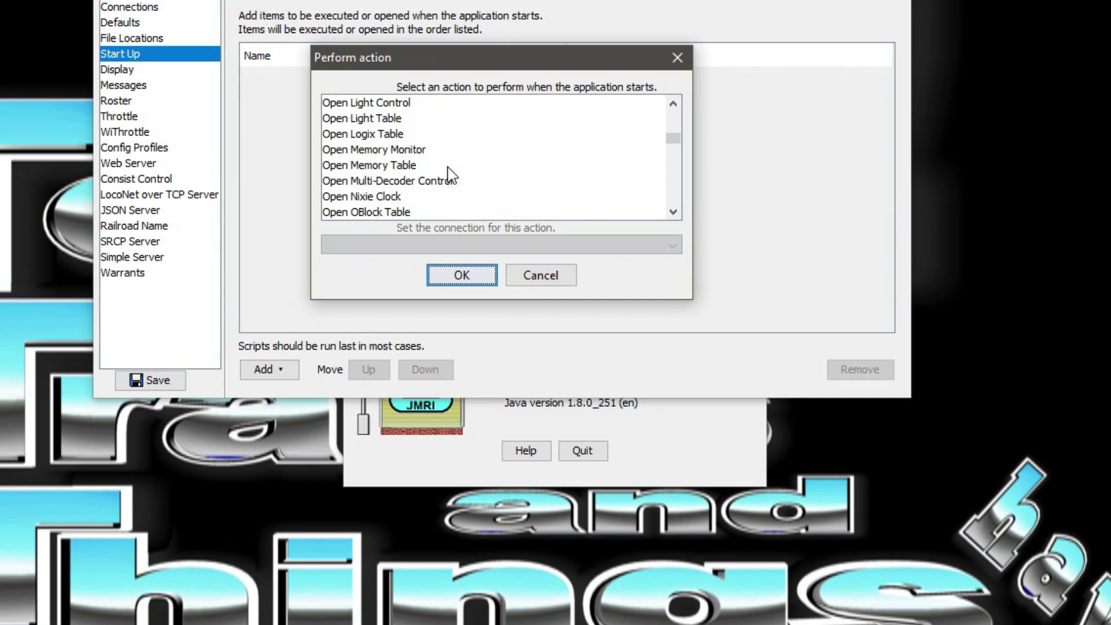
pyautogui.click(371, 119)
pyautogui.click(478, 281)
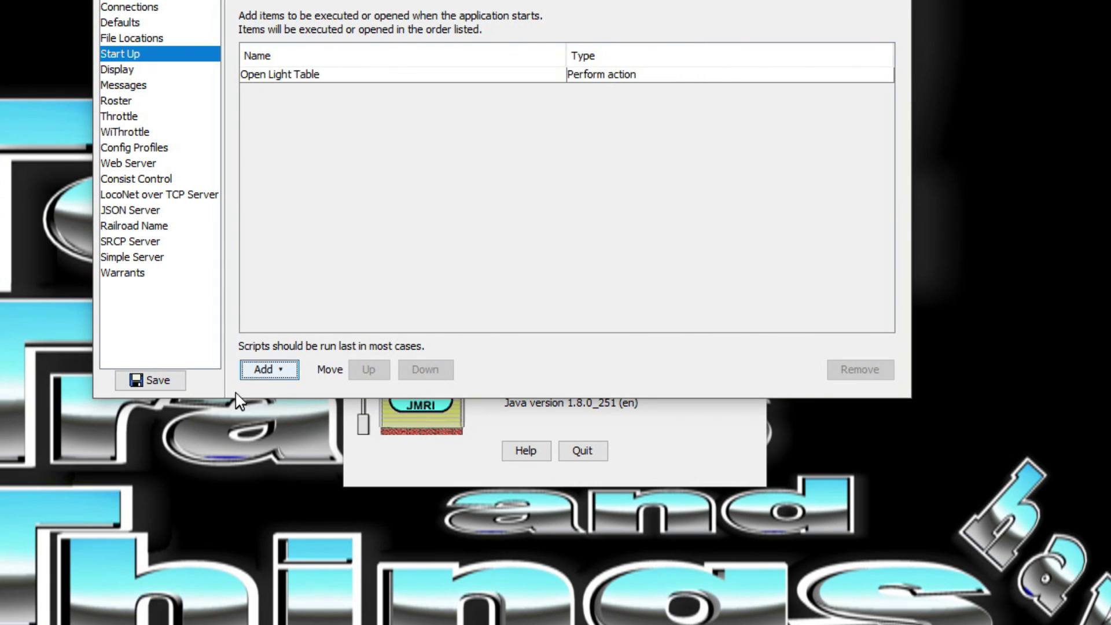
pyautogui.click(159, 382)
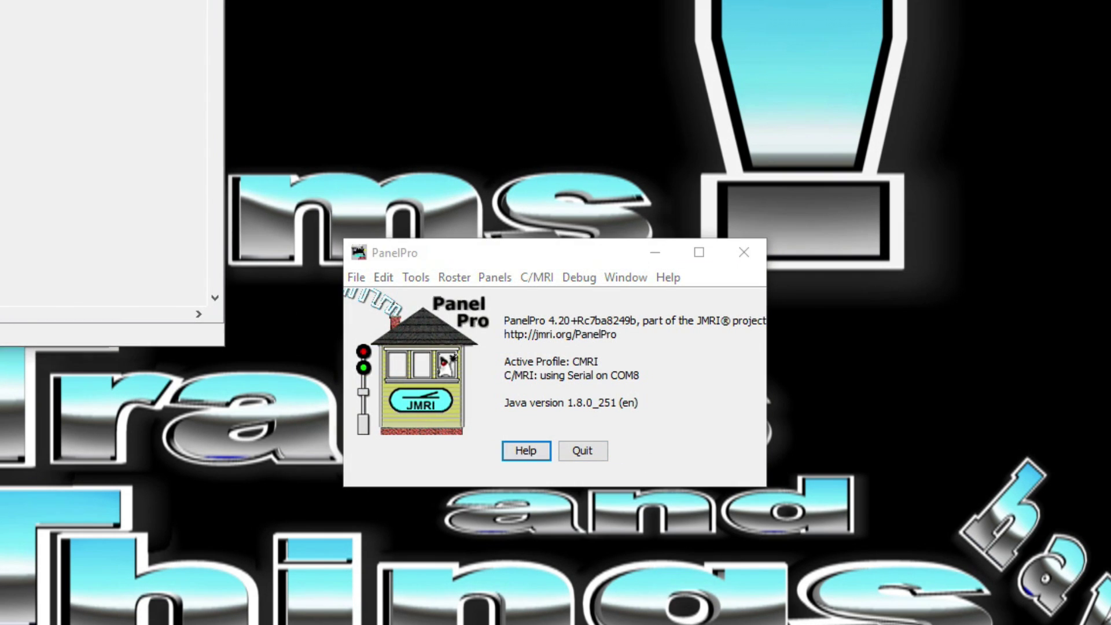
pyautogui.moveTo(116, 6); pyautogui.dragTo(546, 62)
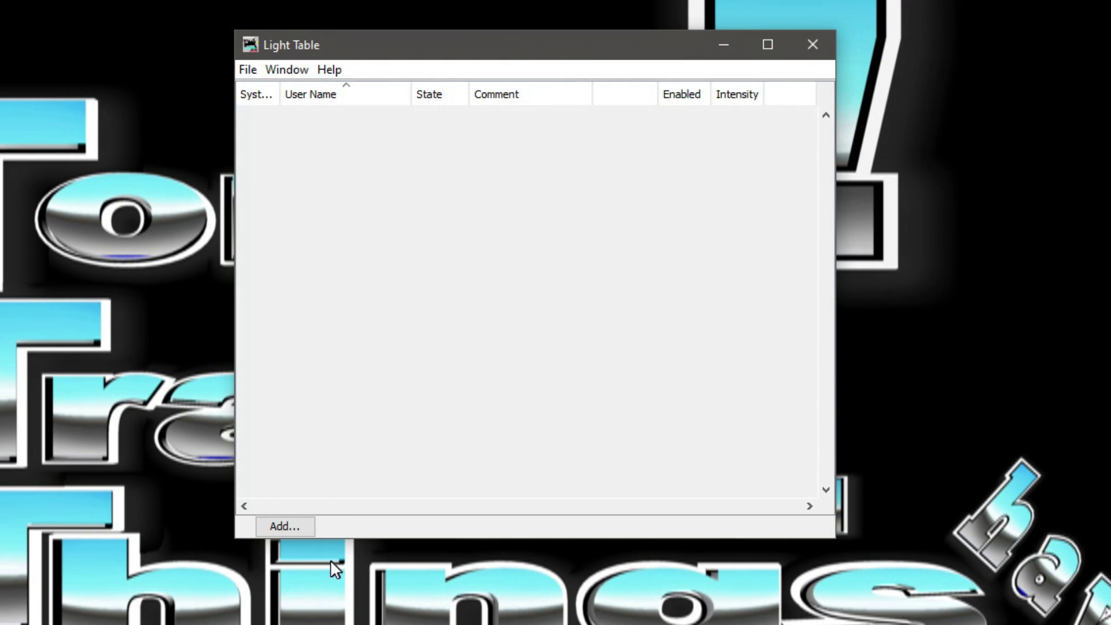
# - Create light CL001 with hardware address 001 and user name 'Light 001', then close the form and dismiss the reminder
pyautogui.click(288, 524)
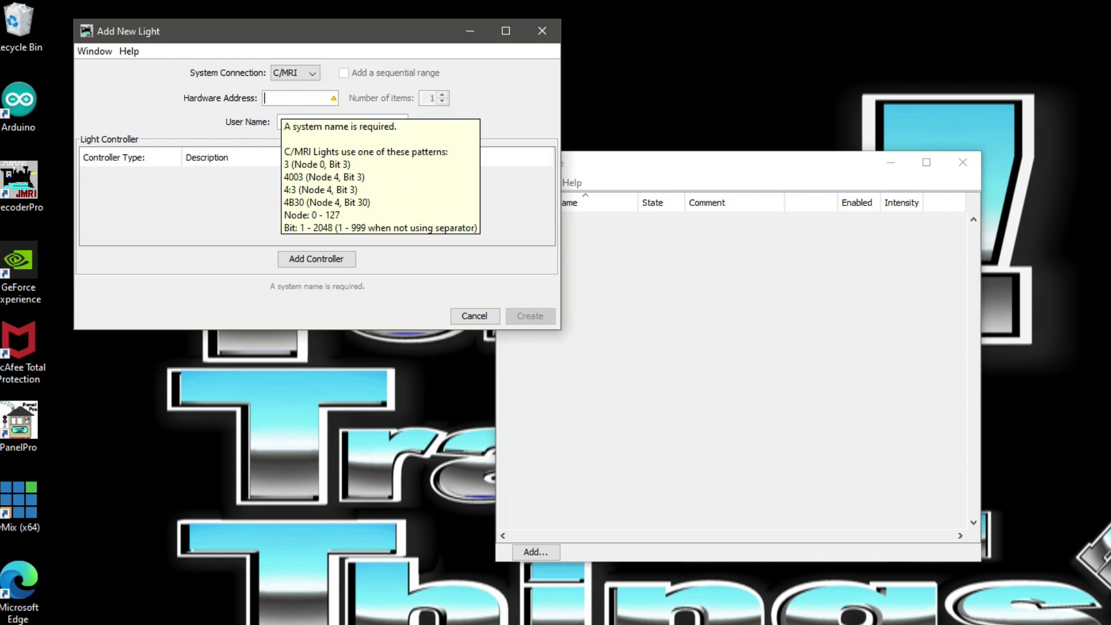
pyautogui.write('0')
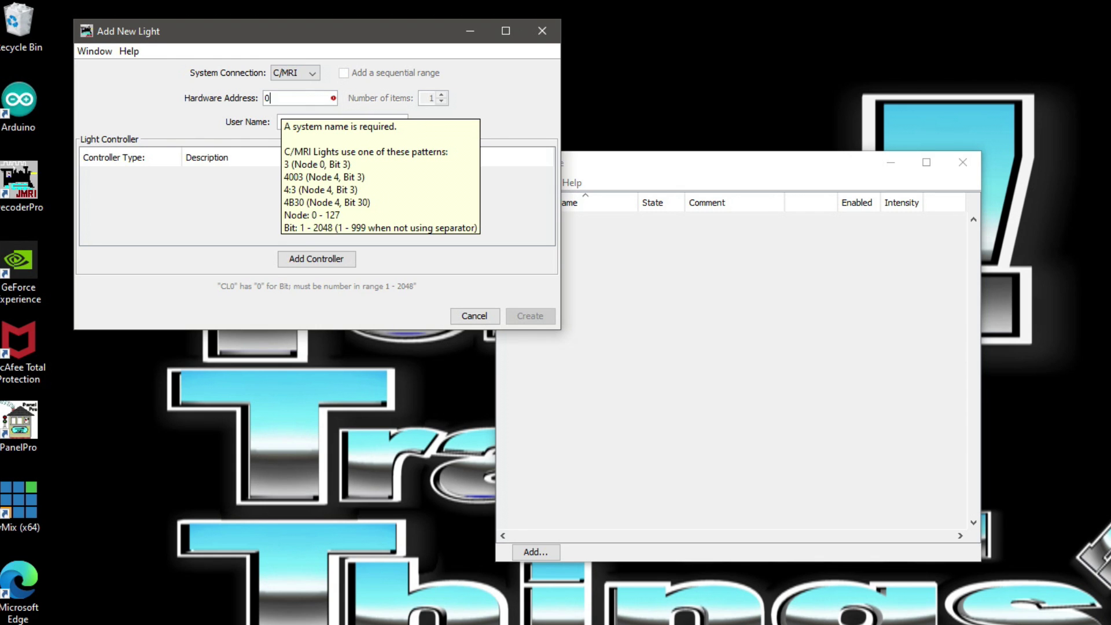
pyautogui.write('01')
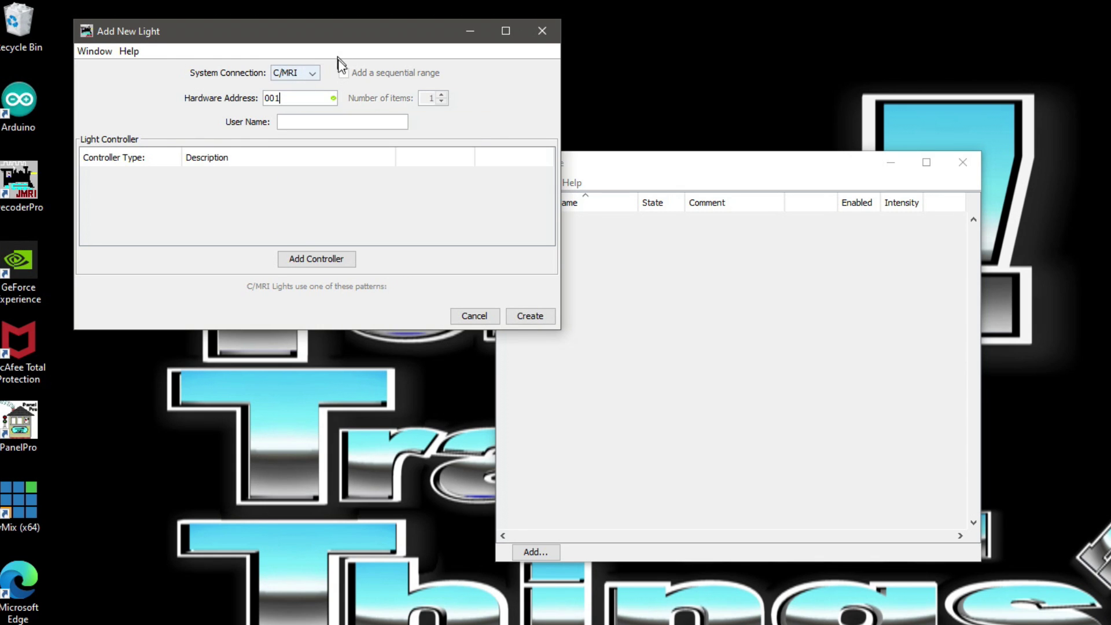
pyautogui.click(317, 122)
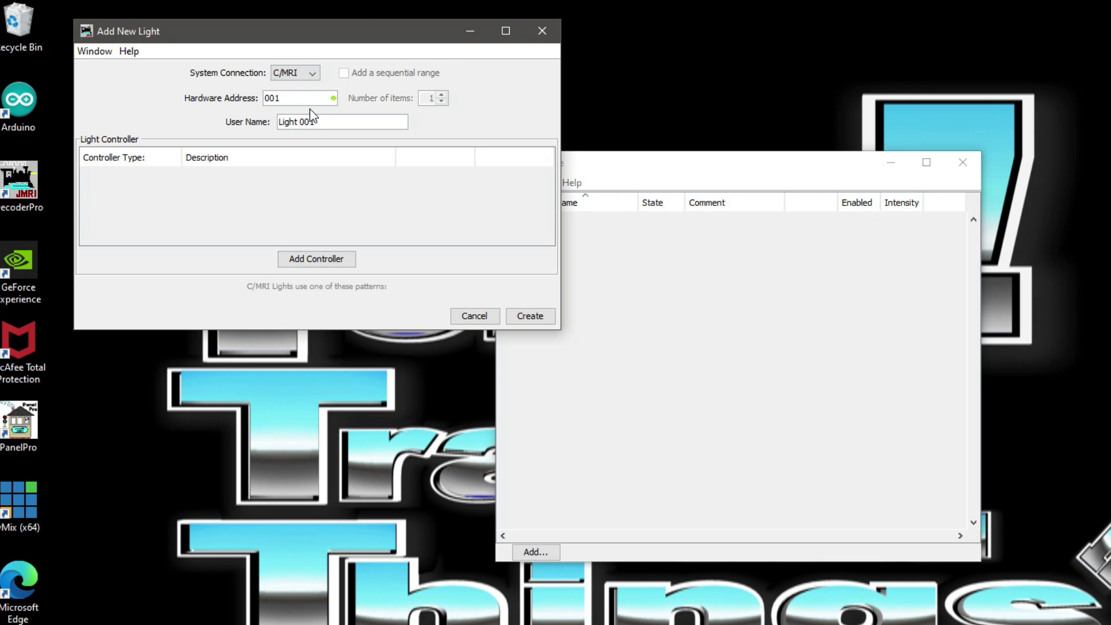
pyautogui.click(530, 316)
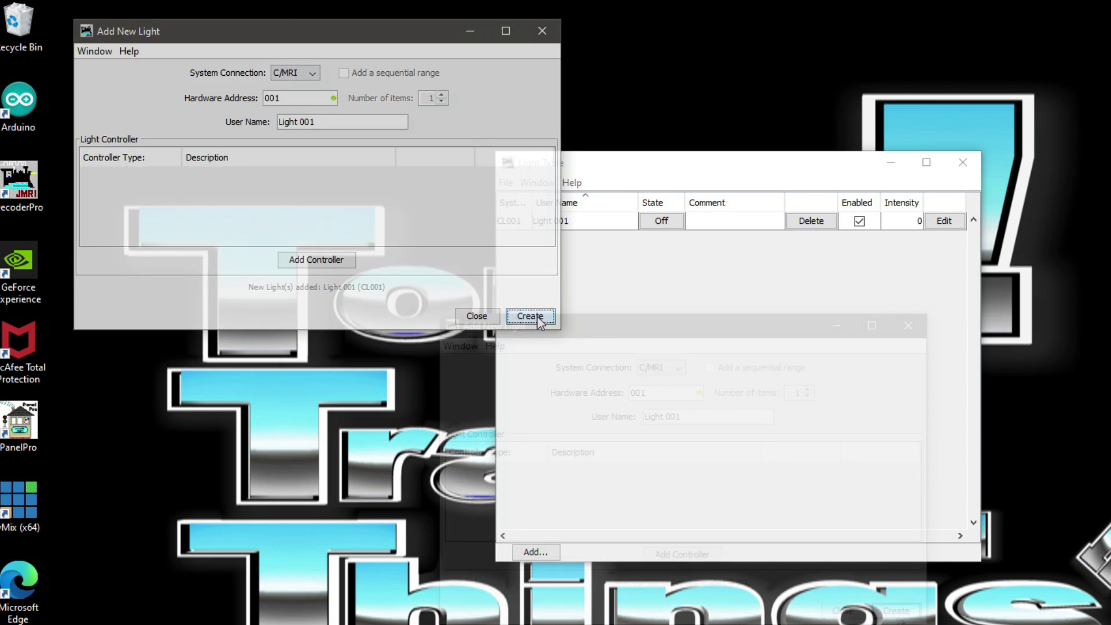
pyautogui.click(842, 612)
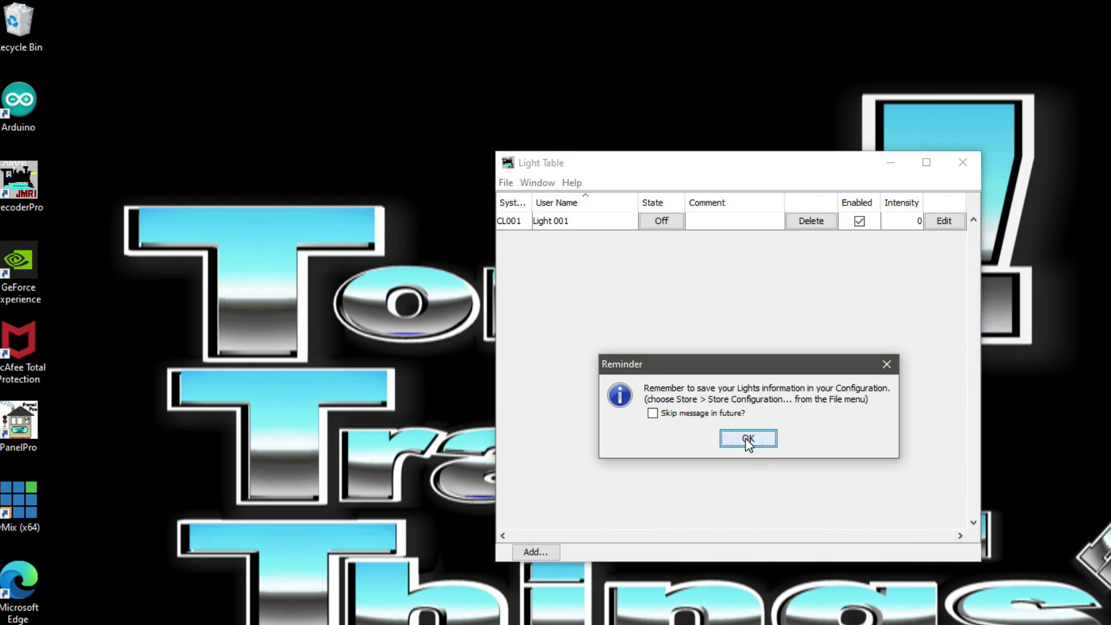
pyautogui.click(747, 441)
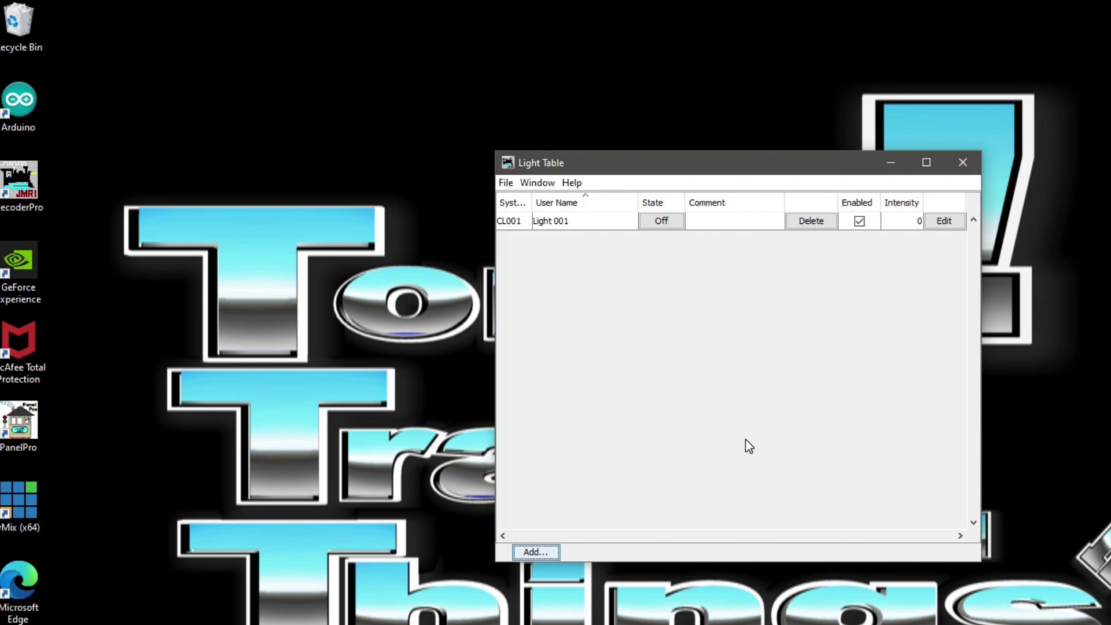
# - Store the configuration only, replacing the existing Arduino LEDs.xml file
pyautogui.click(507, 184)
pyautogui.moveTo(540, 204)
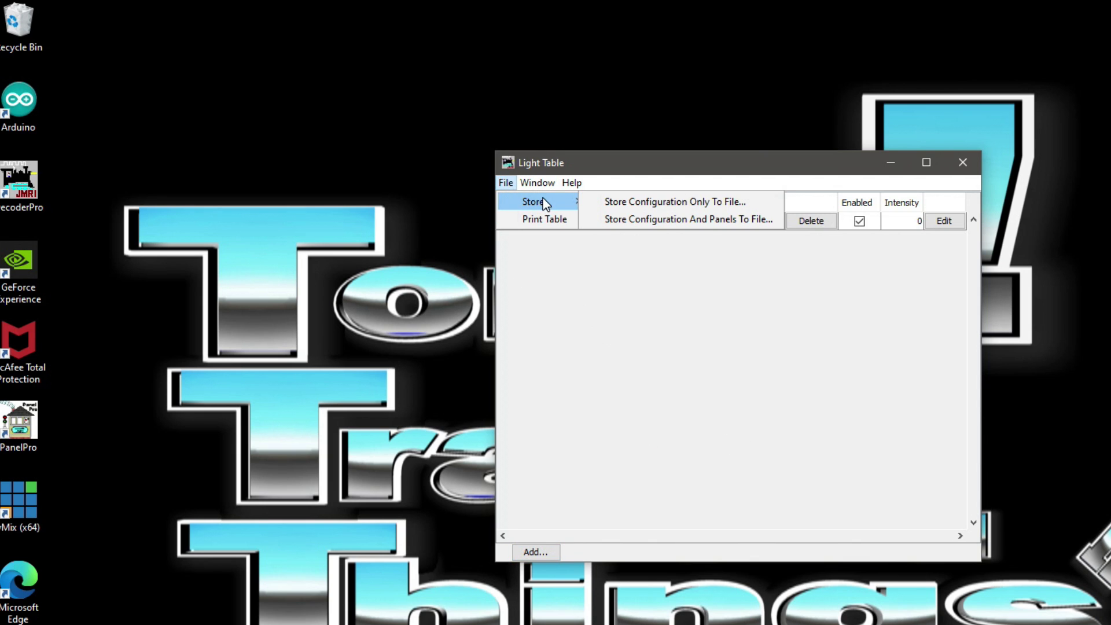
pyautogui.click(643, 207)
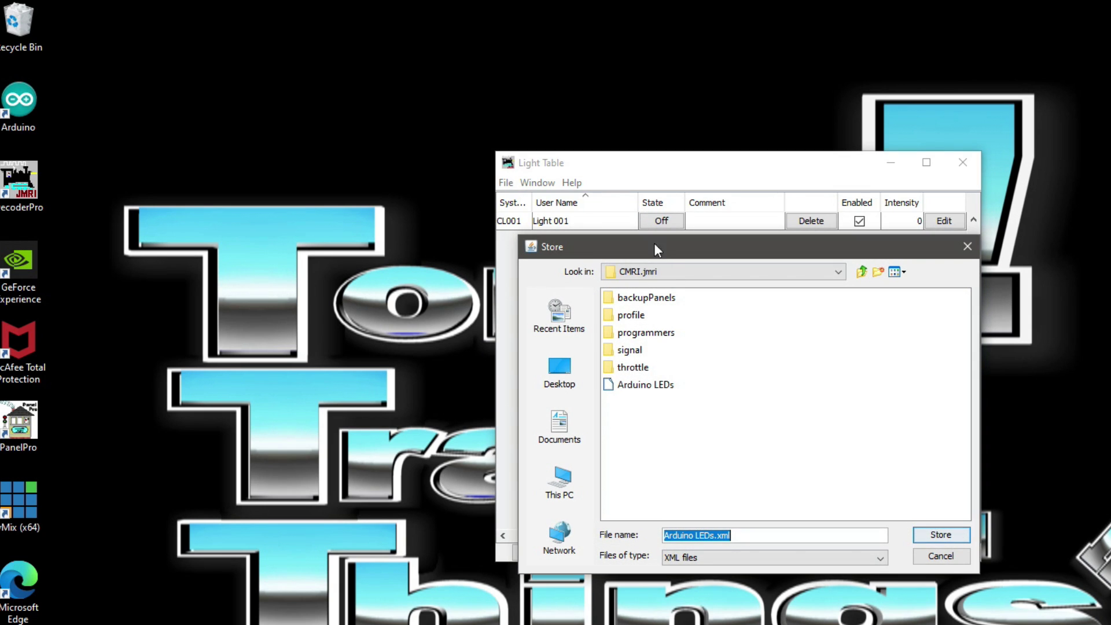
pyautogui.click(648, 391)
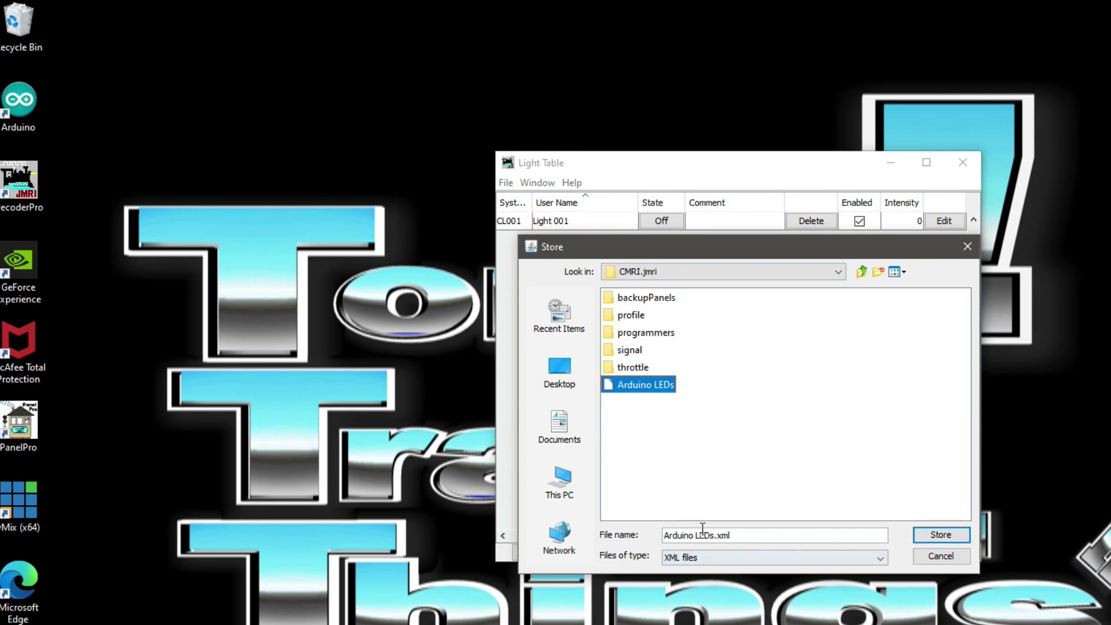
pyautogui.click(946, 536)
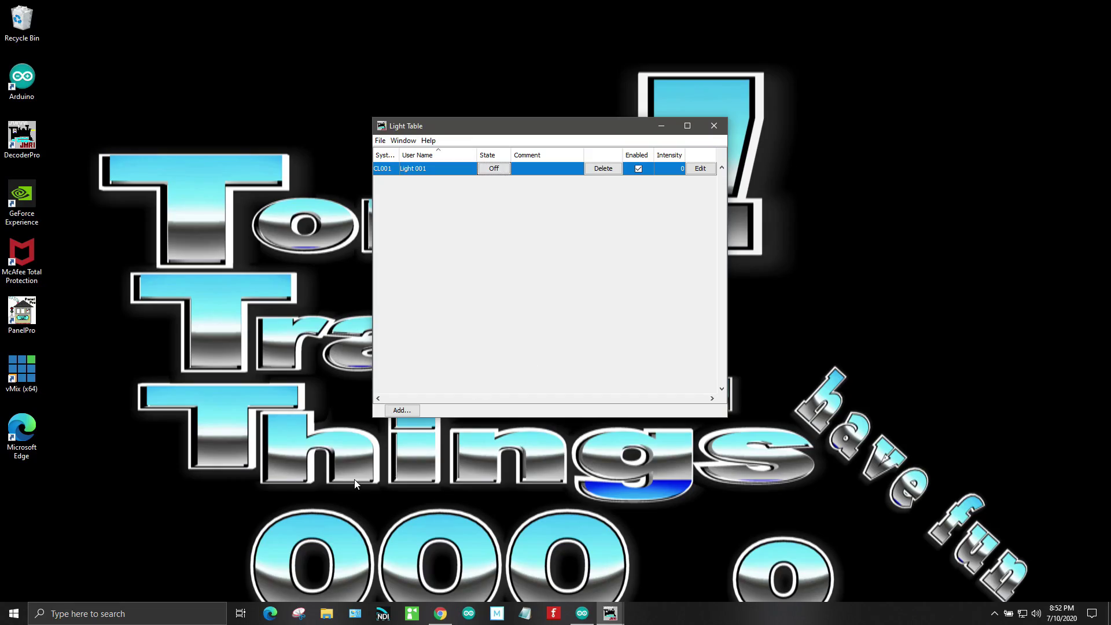
# - Move the add-light form below the table and create light CL002 named 'Light 002'
pyautogui.click(396, 410)
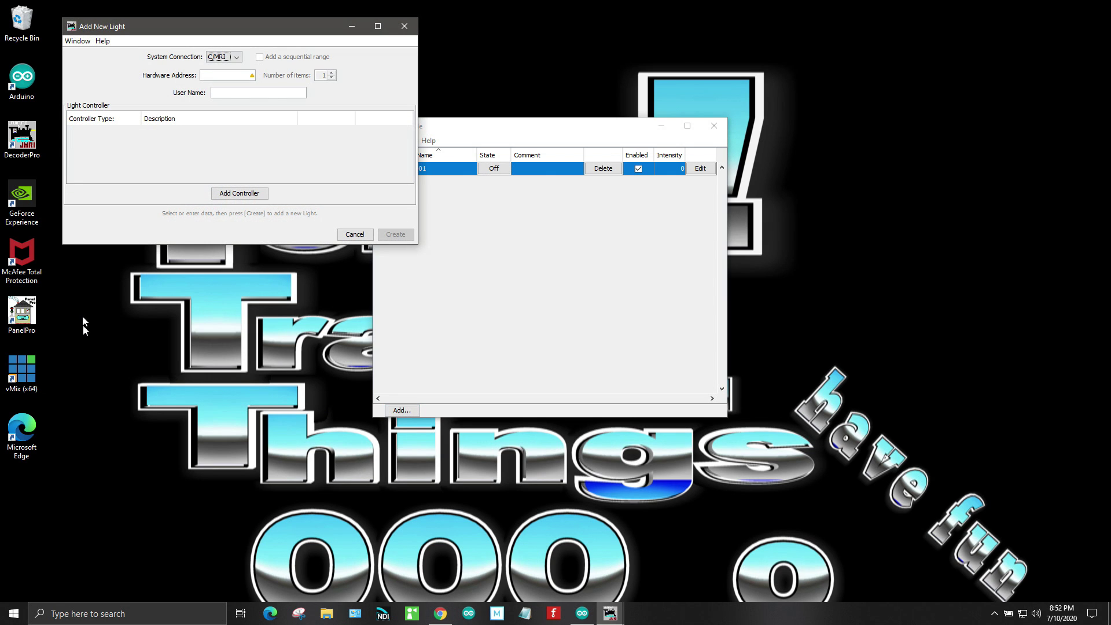
pyautogui.moveTo(191, 28); pyautogui.dragTo(499, 375)
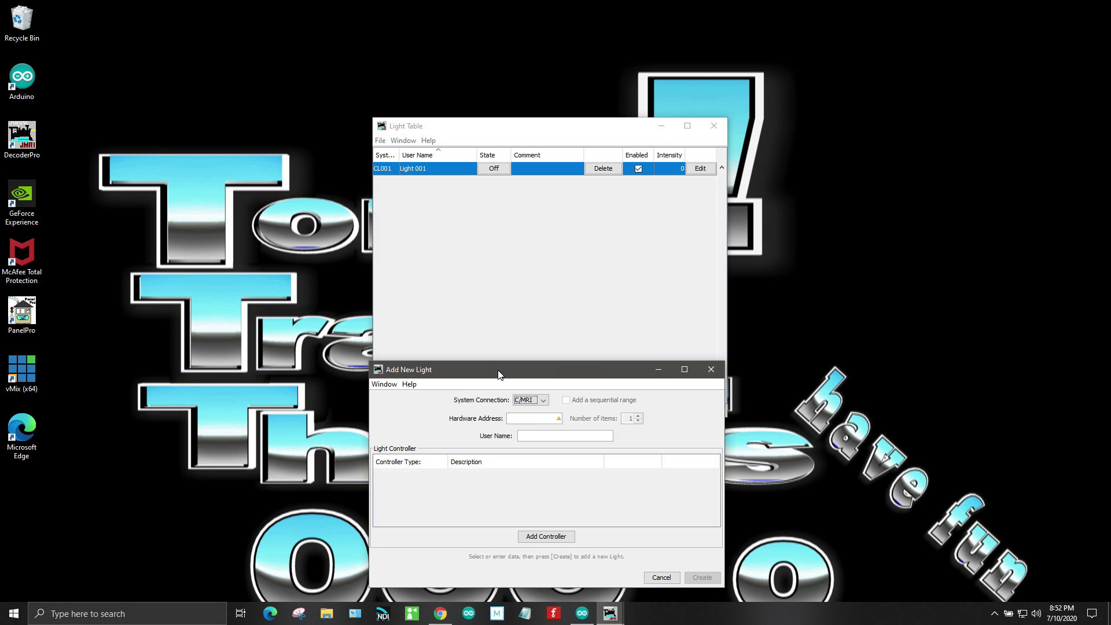
pyautogui.click(529, 418)
pyautogui.write('002')
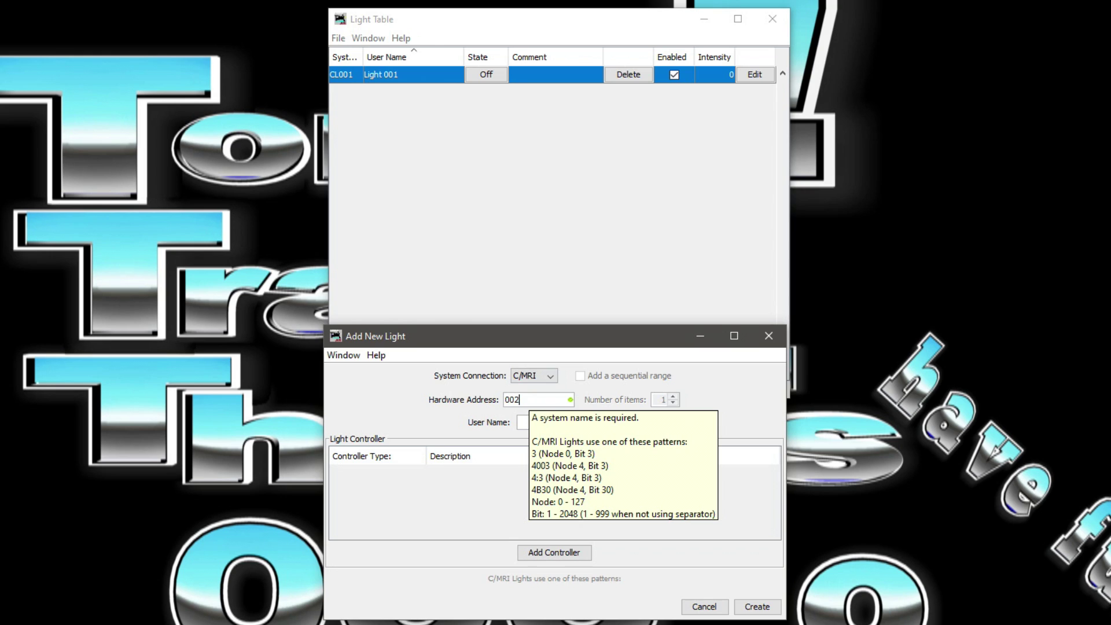
pyautogui.click(520, 422)
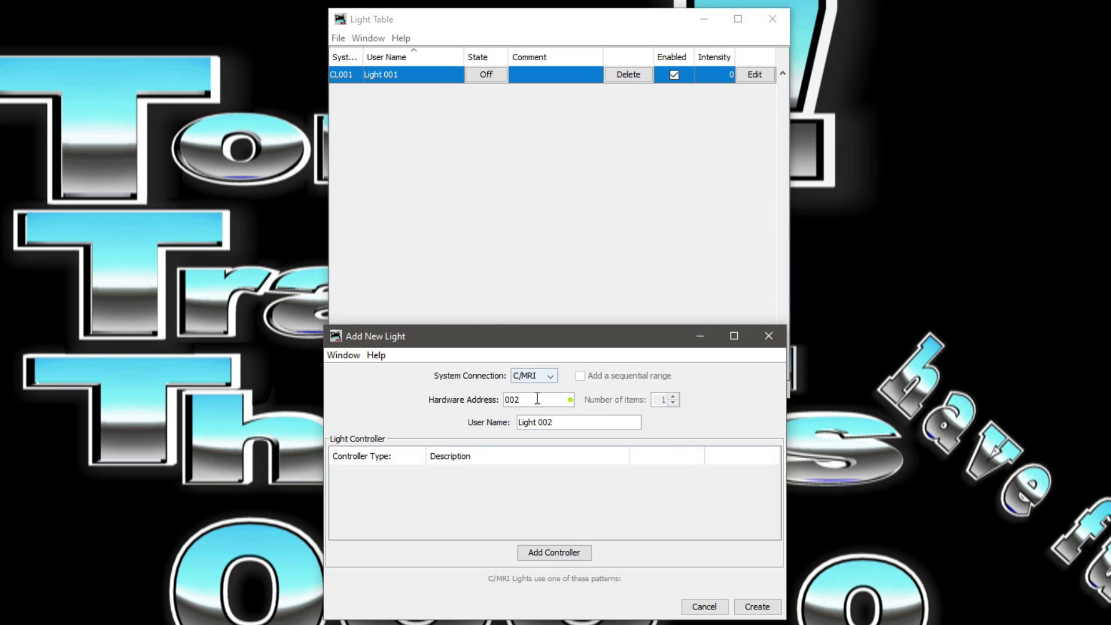
pyautogui.click(757, 608)
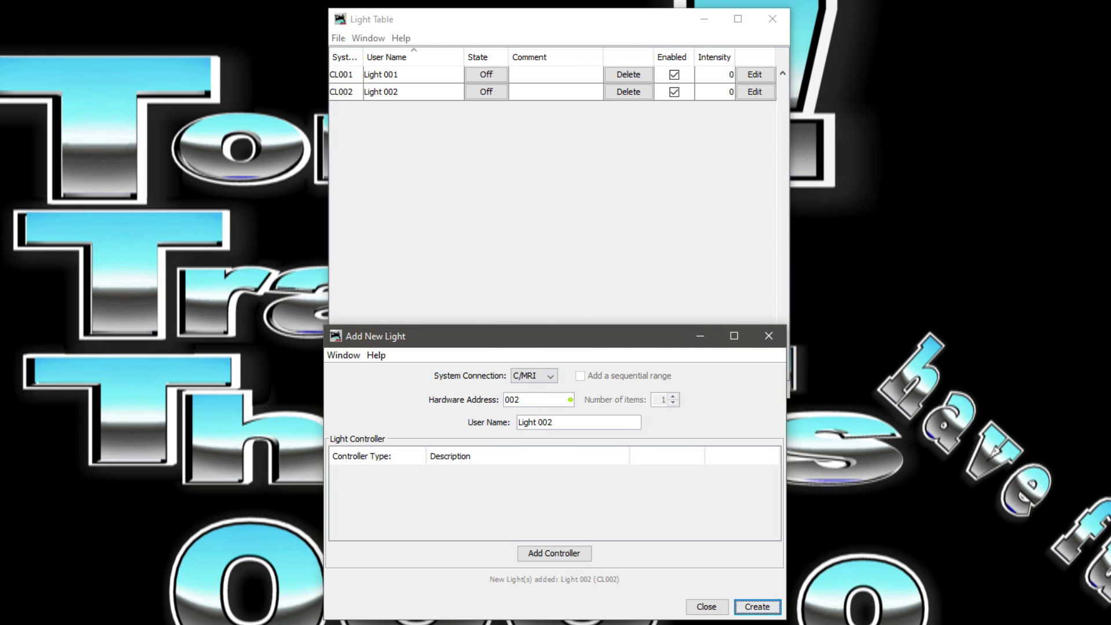
# - Change the hardware address to 003, create light CL003 named 'Light 003', and close the form
pyautogui.click(519, 400)
pyautogui.press('BackSpace')
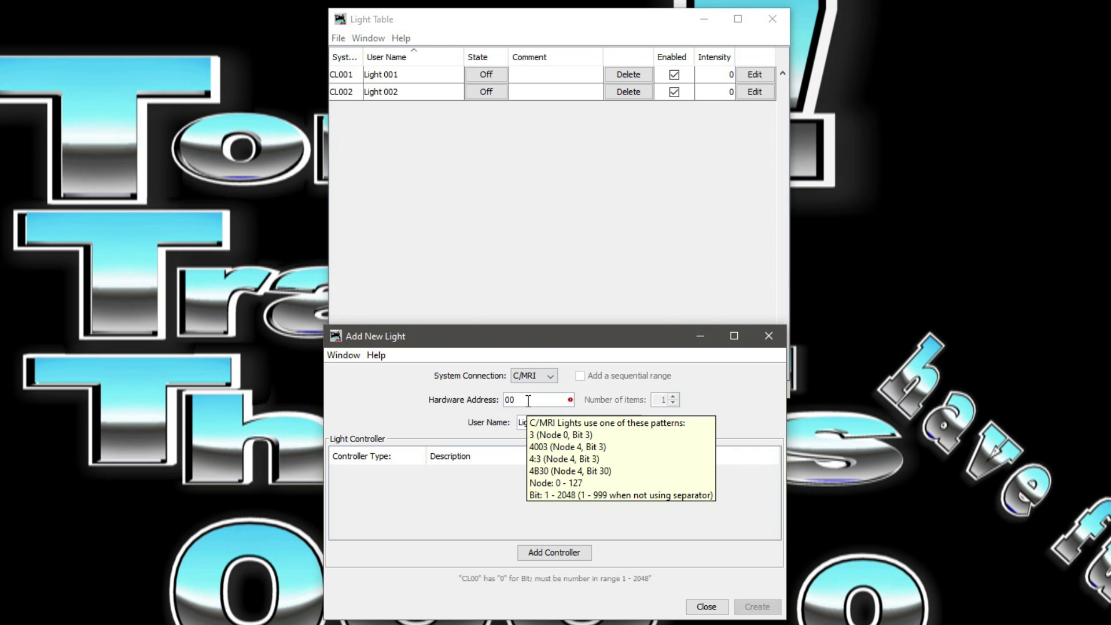
pyautogui.write('3')
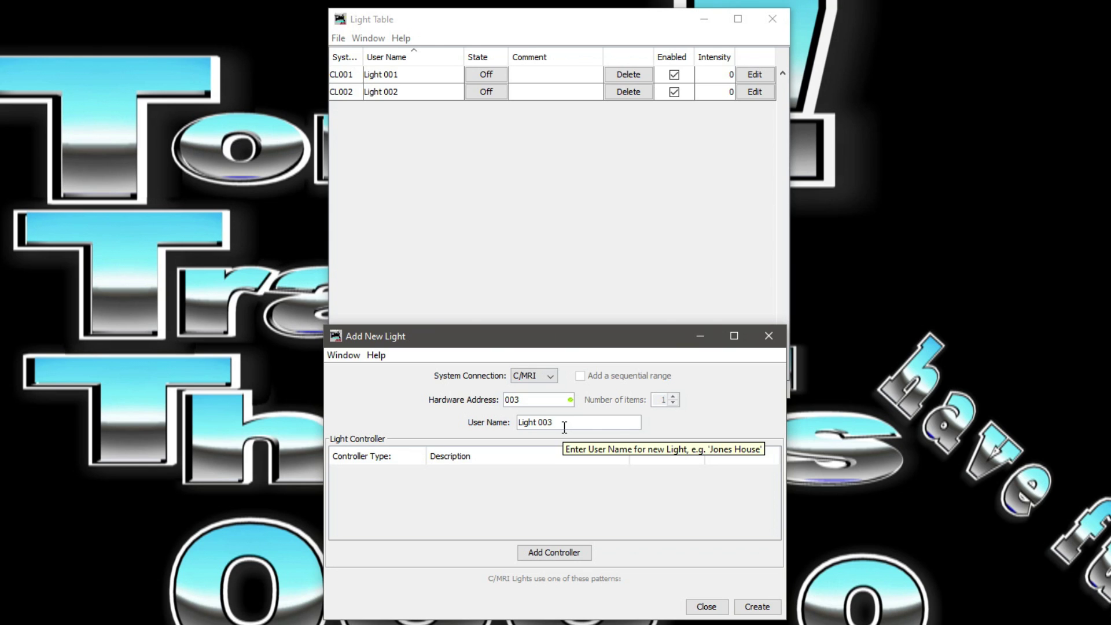
pyautogui.click(754, 607)
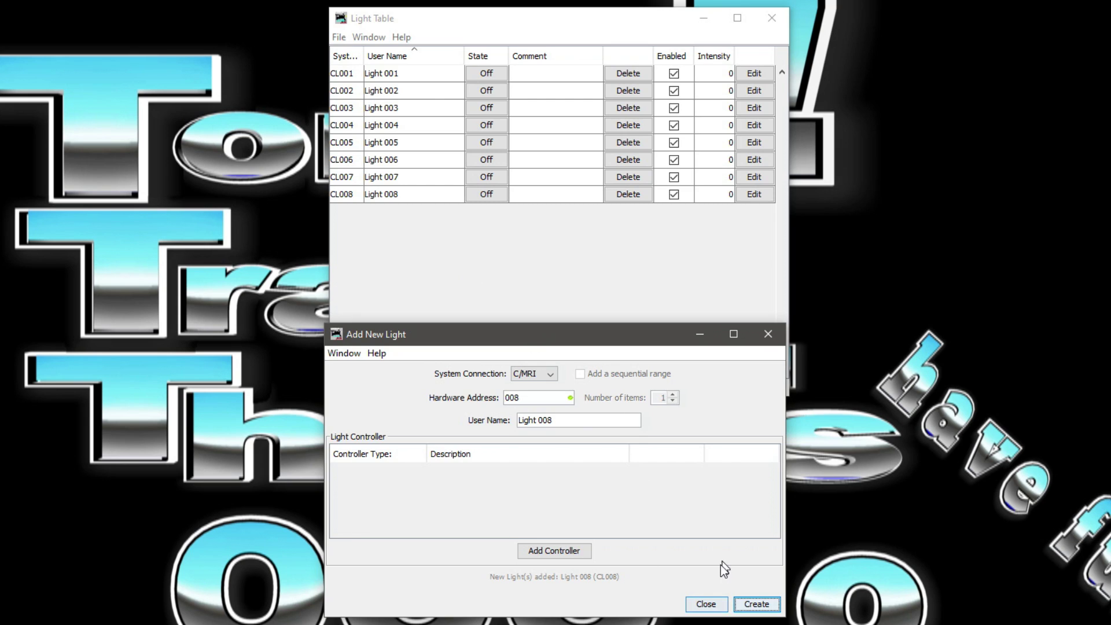
pyautogui.click(704, 603)
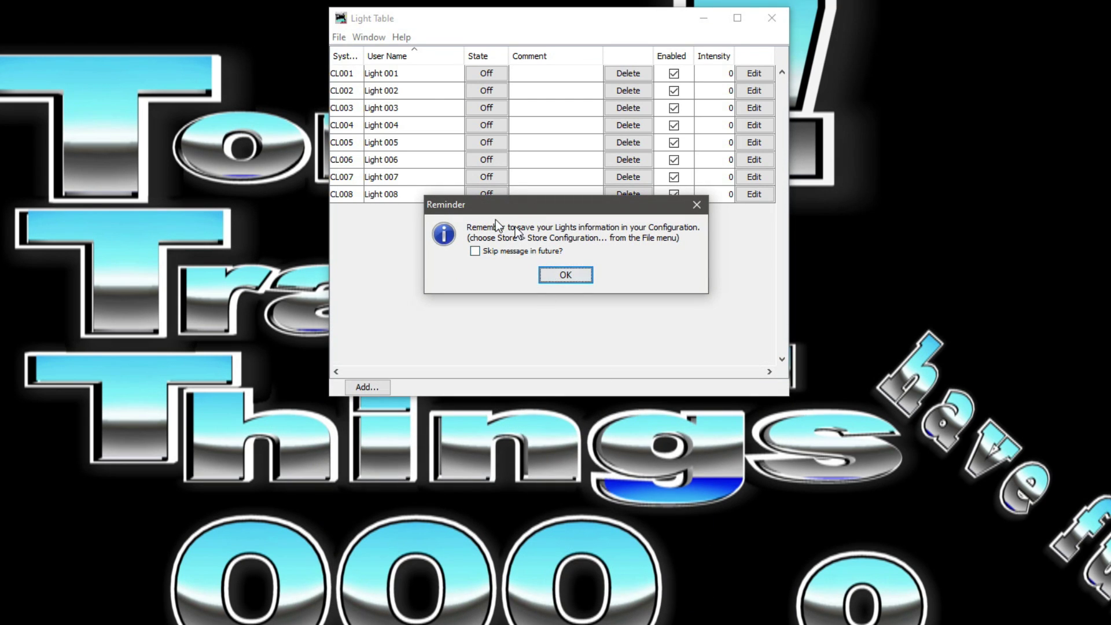
# - Dismiss the reminder and store the configuration only over Arduino LEDs.xml, confirming the overwrite
pyautogui.click(575, 276)
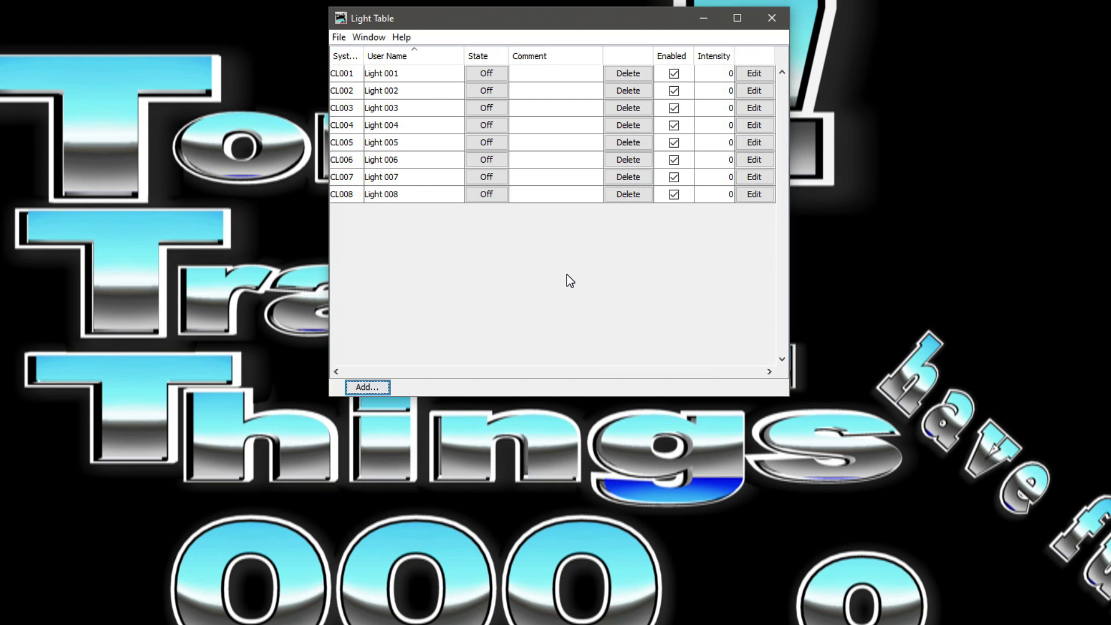
pyautogui.click(336, 38)
pyautogui.moveTo(360, 59)
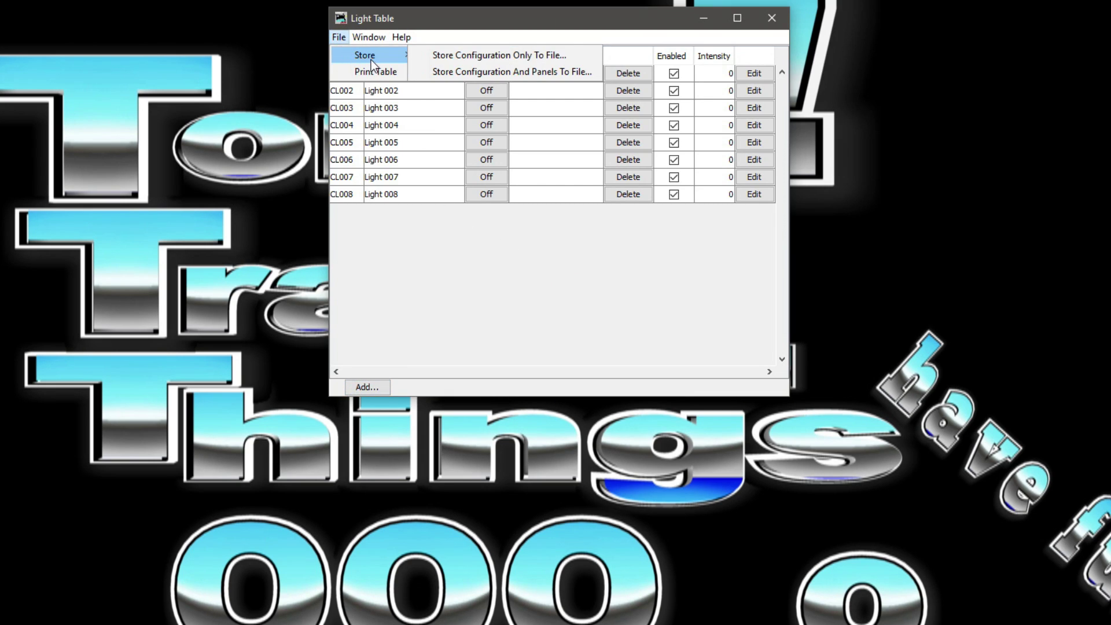
pyautogui.click(469, 57)
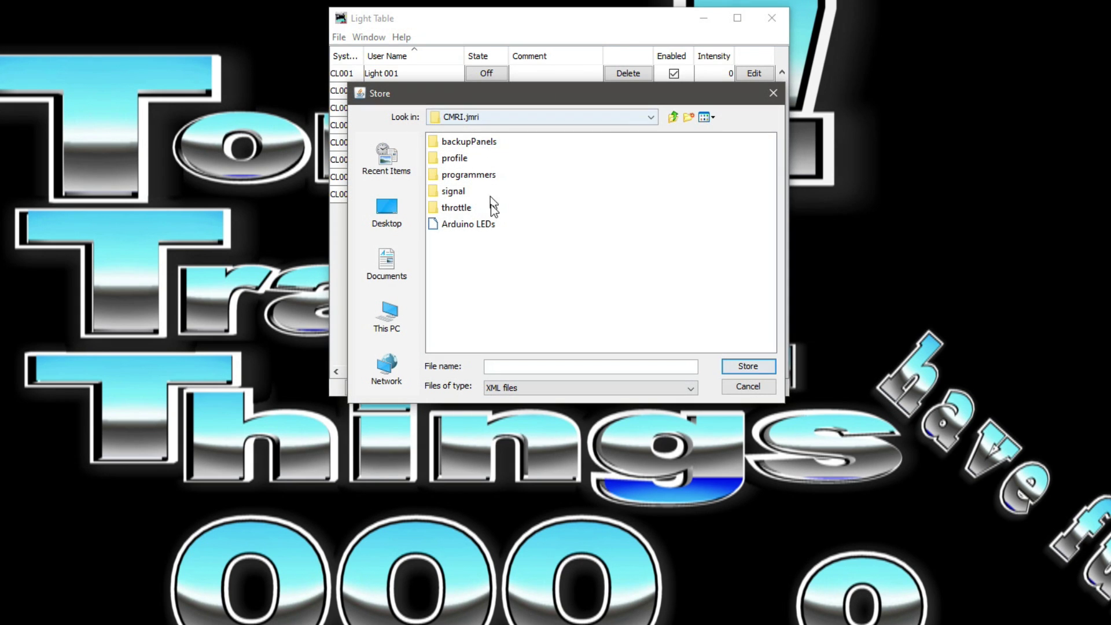
pyautogui.click(463, 224)
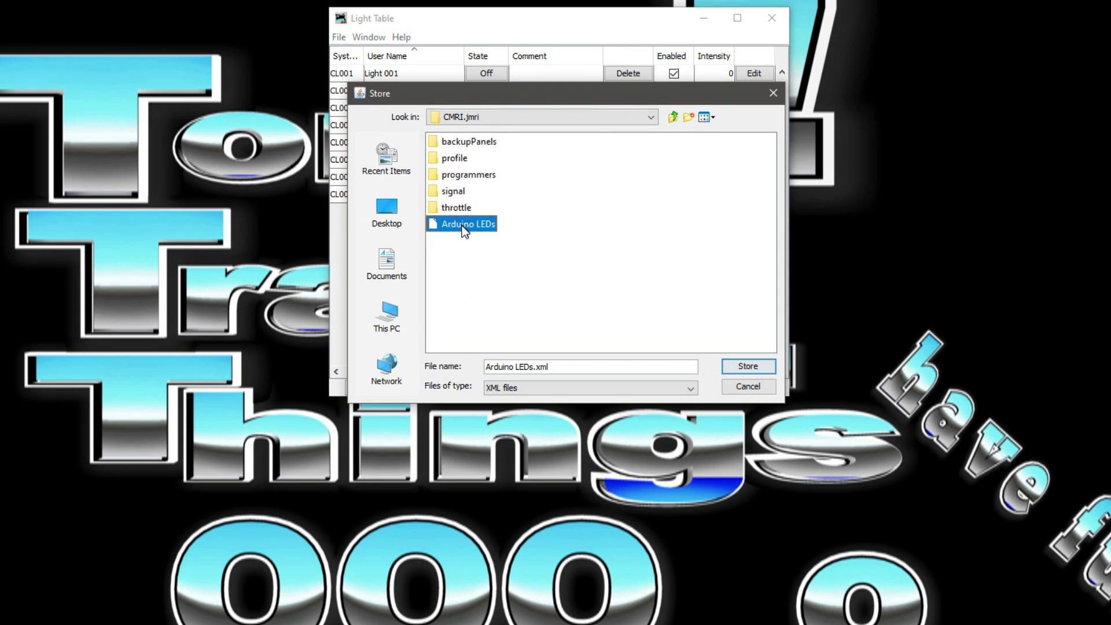
pyautogui.click(753, 365)
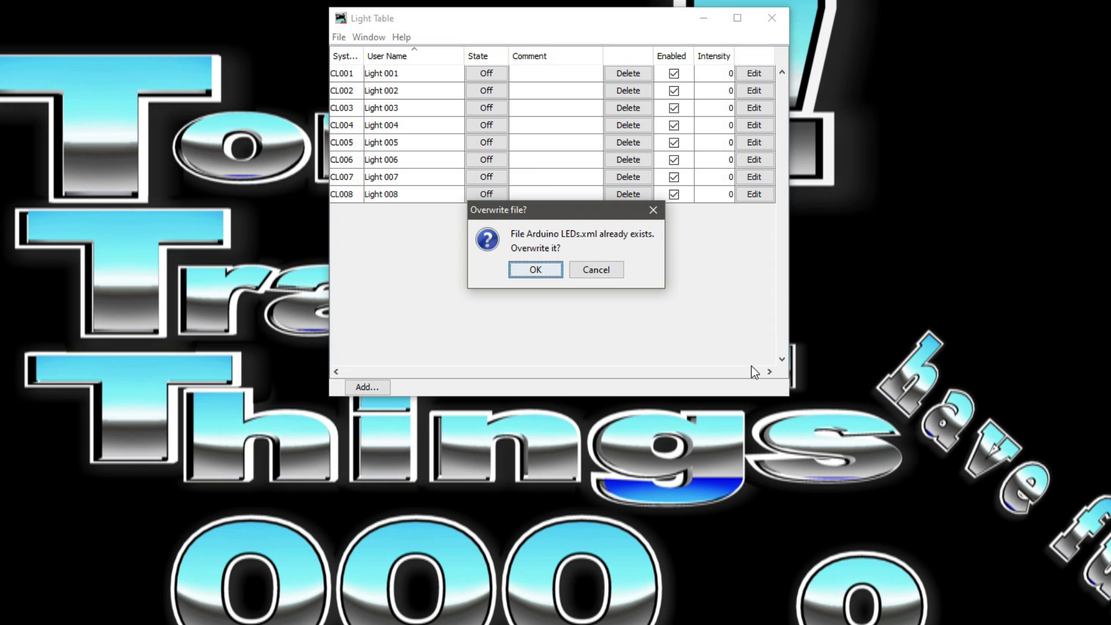
pyautogui.click(536, 270)
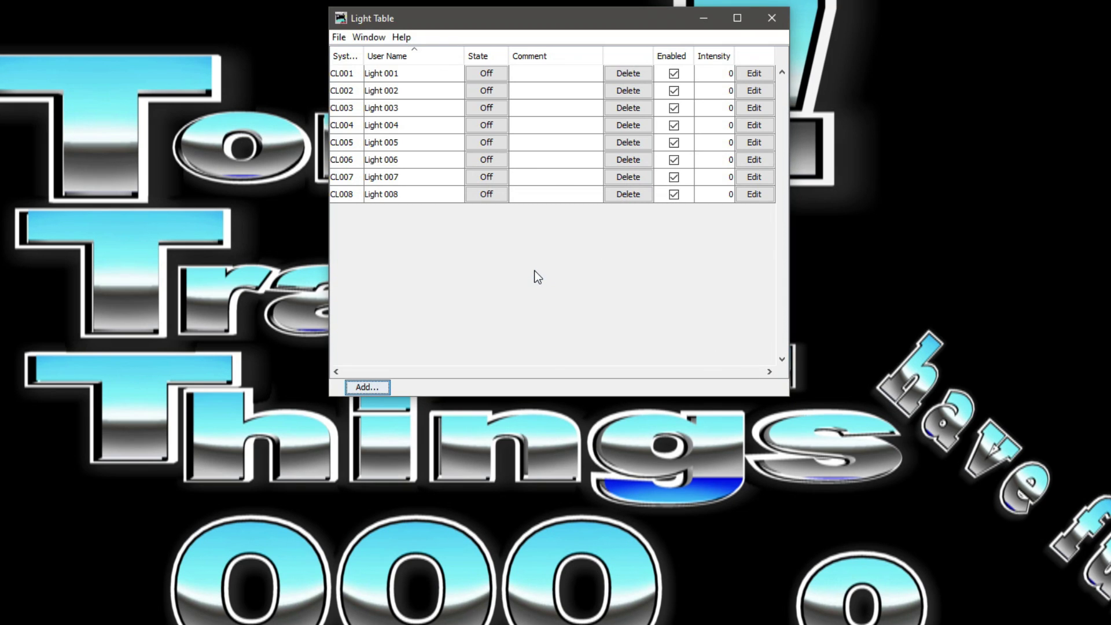
# - Close the Light Table, quit PanelPro, and restart with the CMRI profile to reload the lights
pyautogui.click(771, 19)
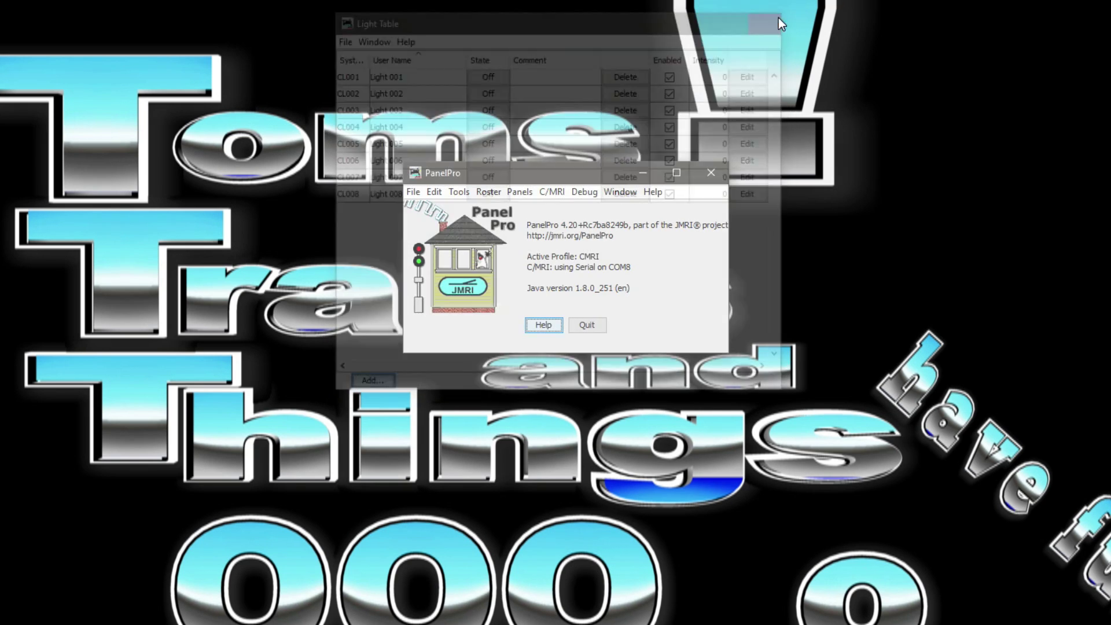
pyautogui.click(590, 328)
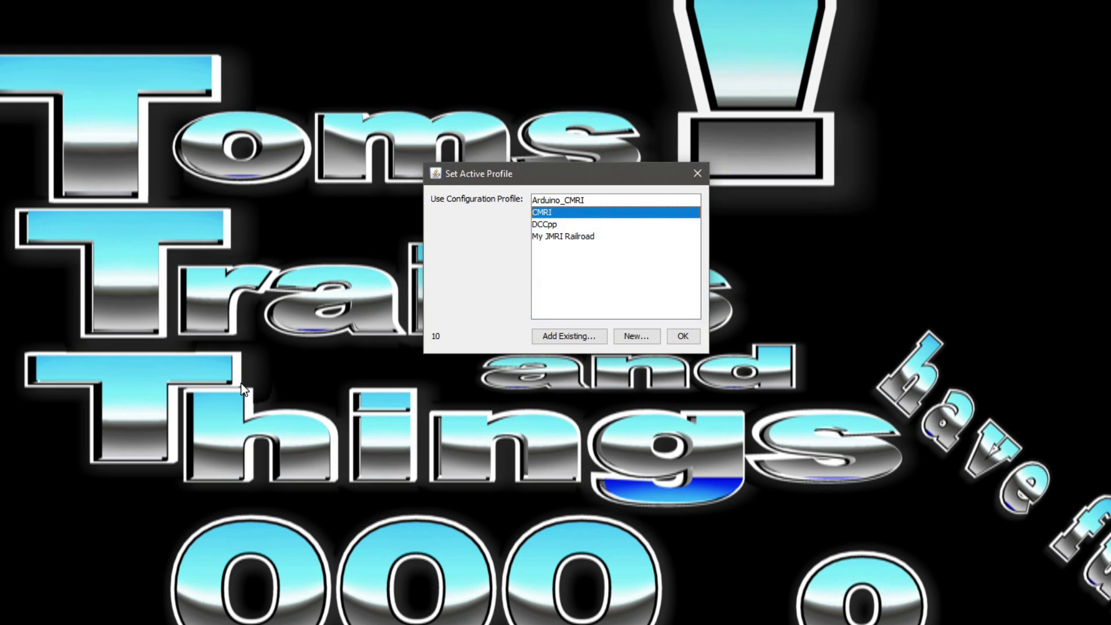
pyautogui.click(684, 339)
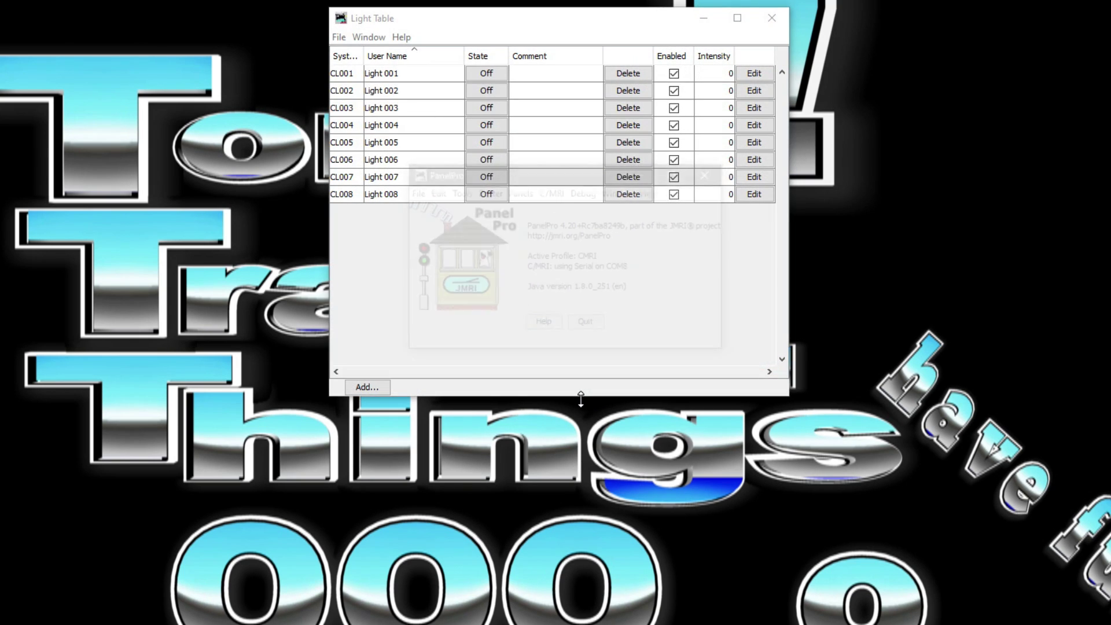
pyautogui.click(544, 27)
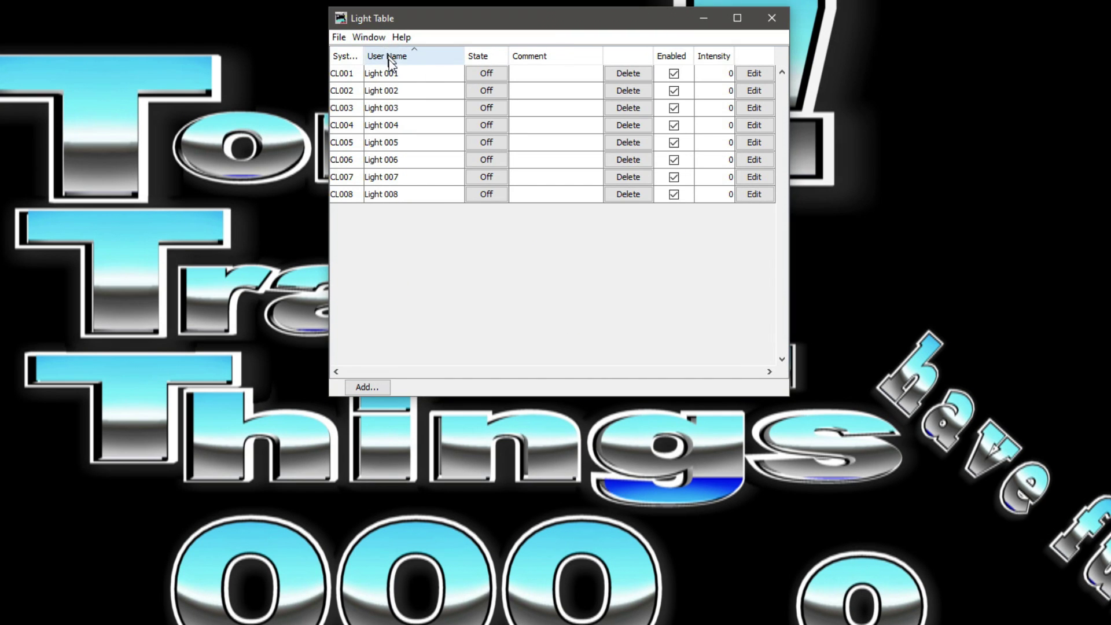